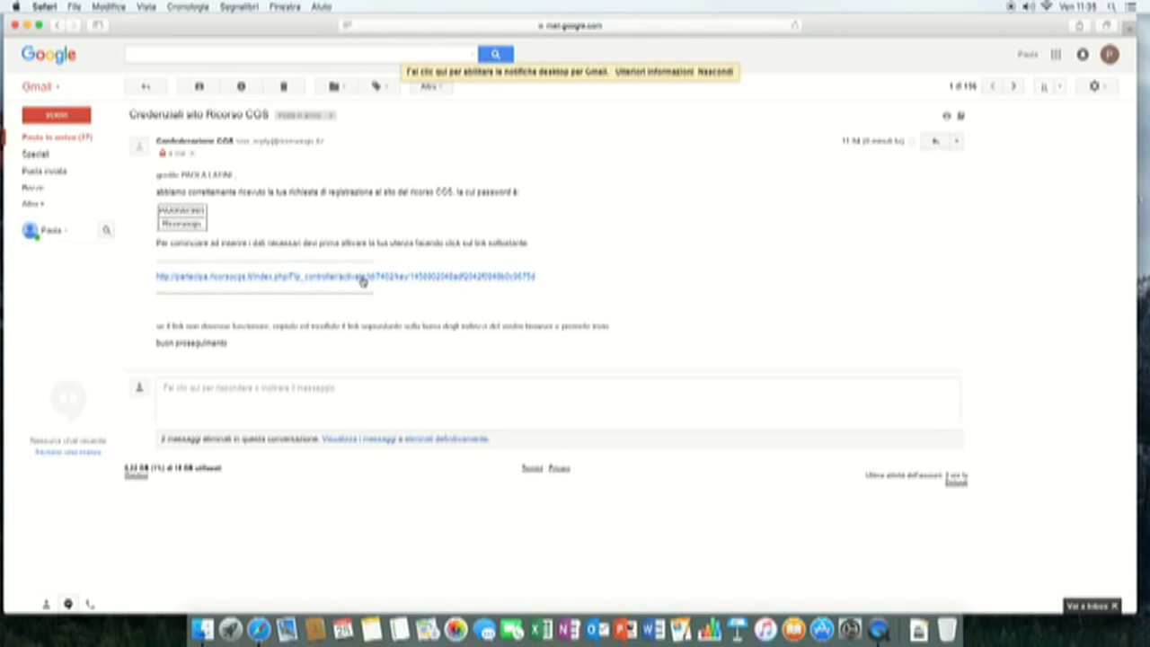
# - Follow the account activation link in the 'Credenziali sito Ricorso CGS' email
pyautogui.click(350, 278)
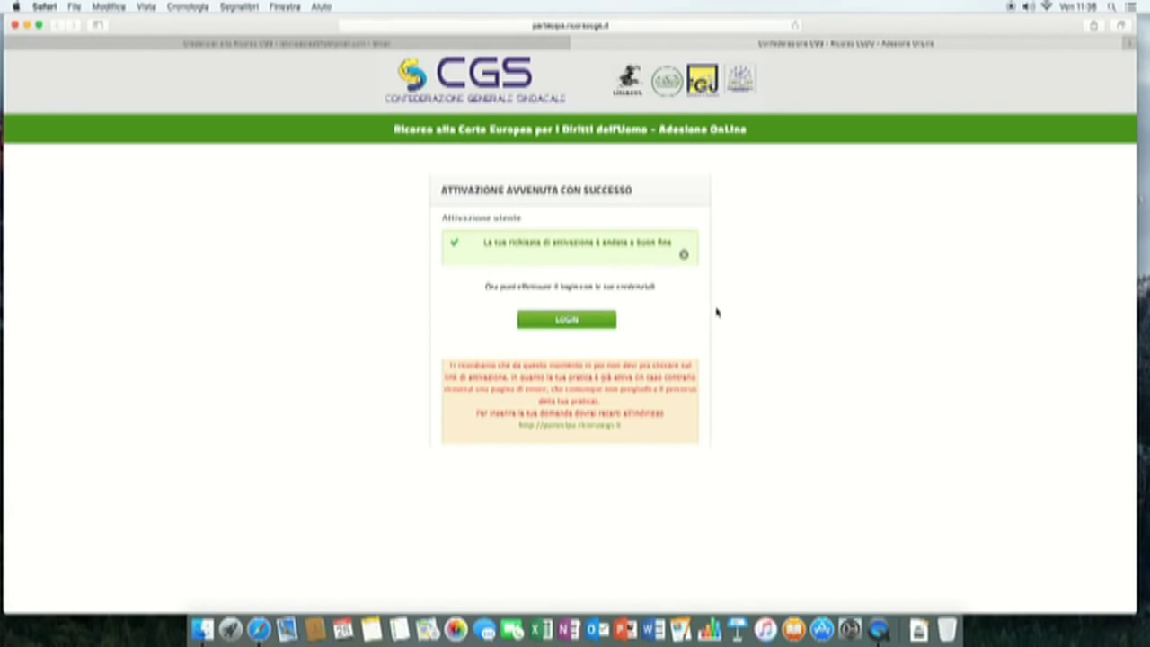
# - Continue from the activation success page to the portal's LOGIN page
pyautogui.click(565, 321)
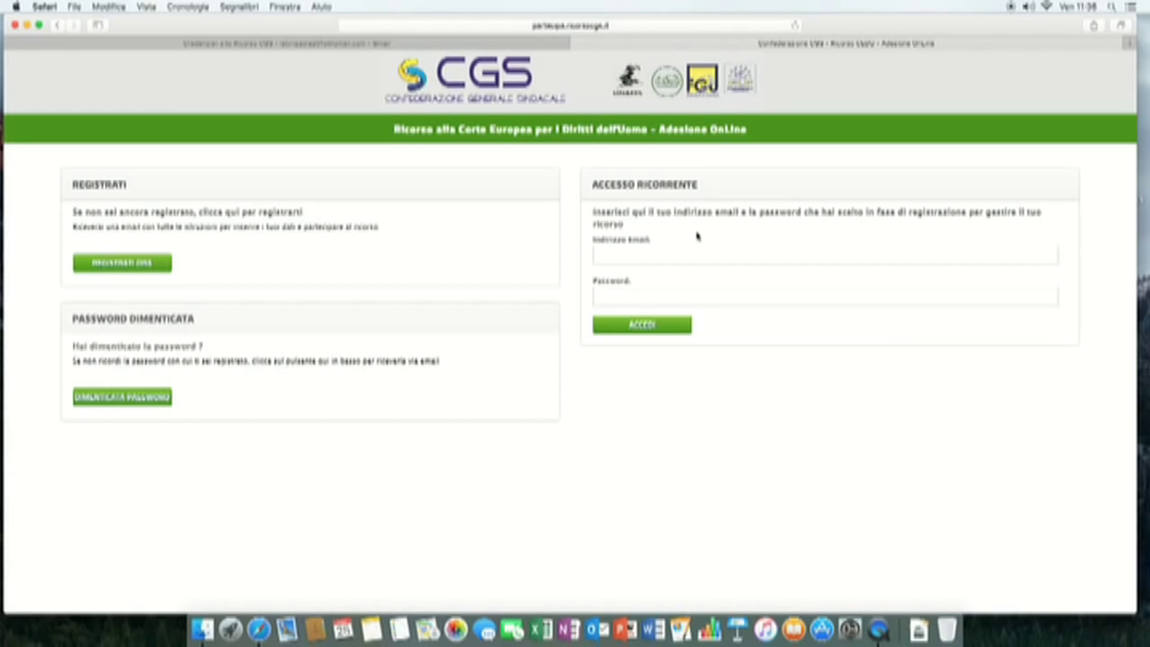
# - Log in with the account e-mail and password, then start a new appeal application
pyautogui.click(1046, 297)
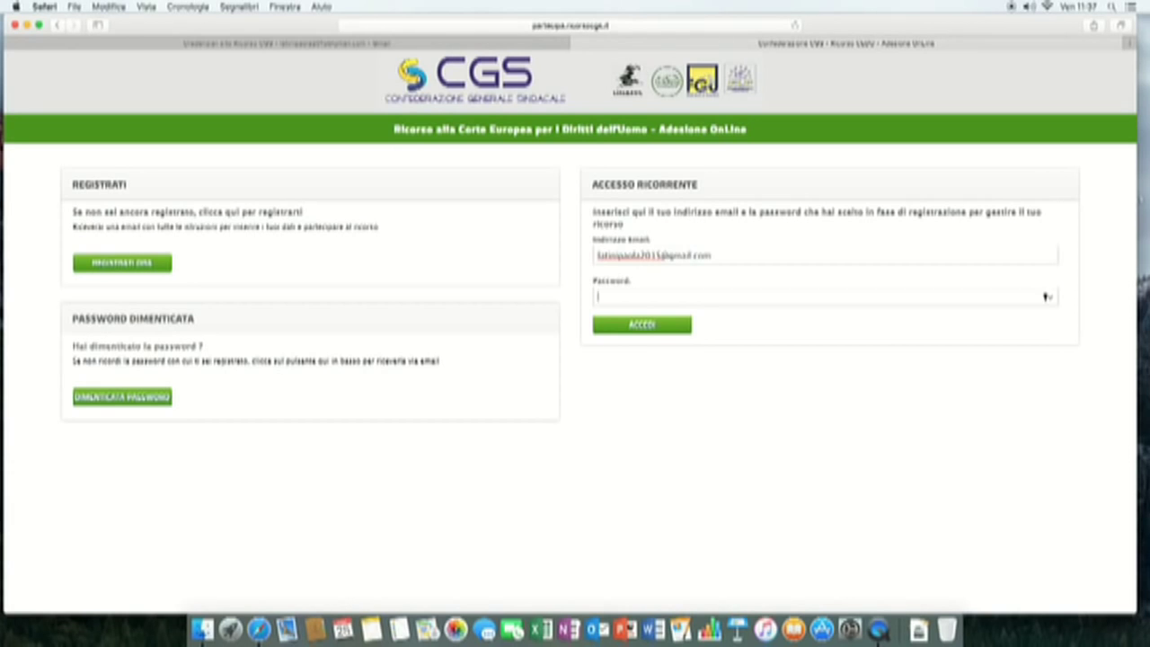
pyautogui.write('••••••••••')
pyautogui.click(643, 326)
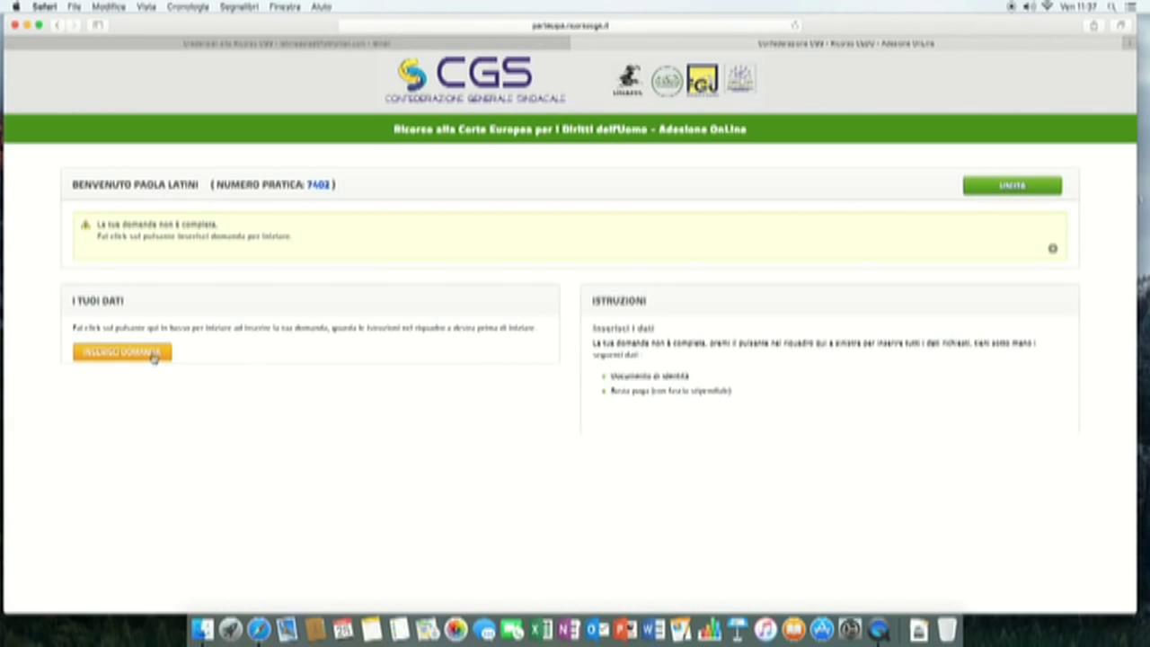
pyautogui.click(155, 355)
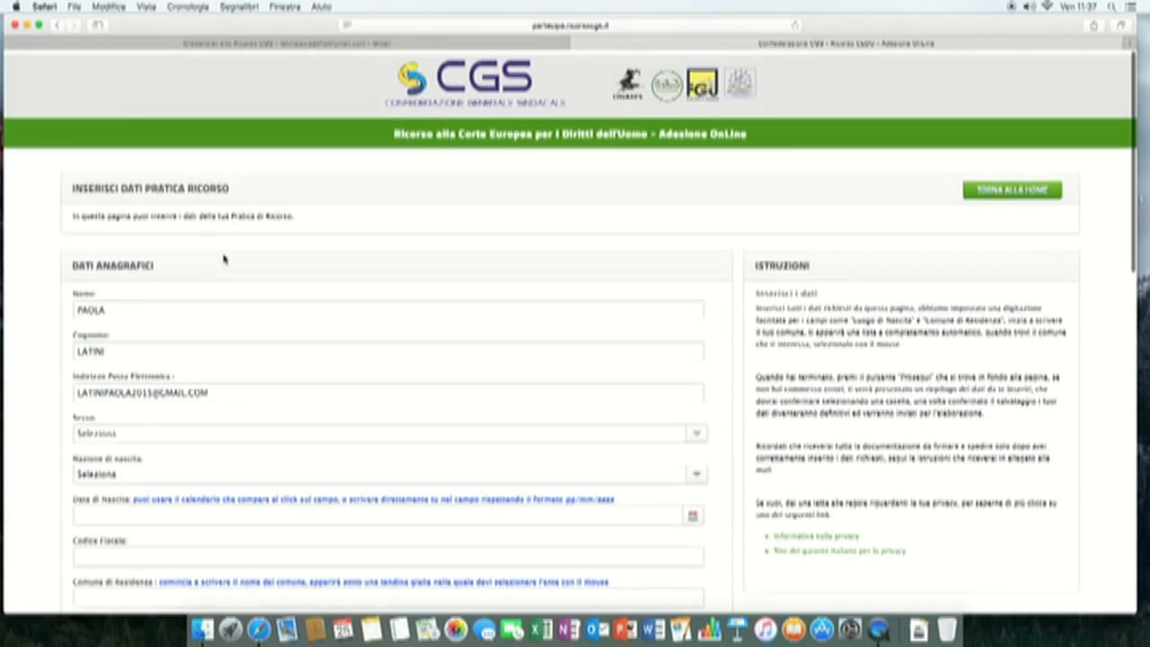
# - Set the applicant's sex to FEMMINA and birth country to ITALIA
pyautogui.scroll(-1, 225, 259)
pyautogui.scroll(-4, 225, 259)
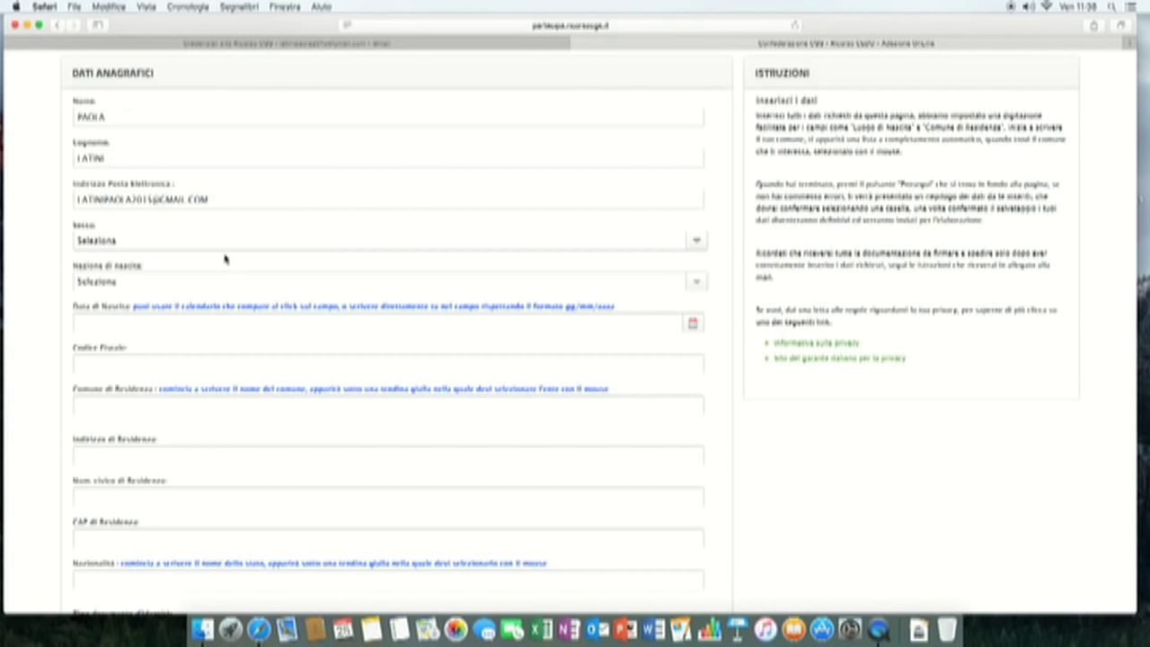
pyautogui.scroll(1, 224, 259)
pyautogui.scroll(-5, 225, 257)
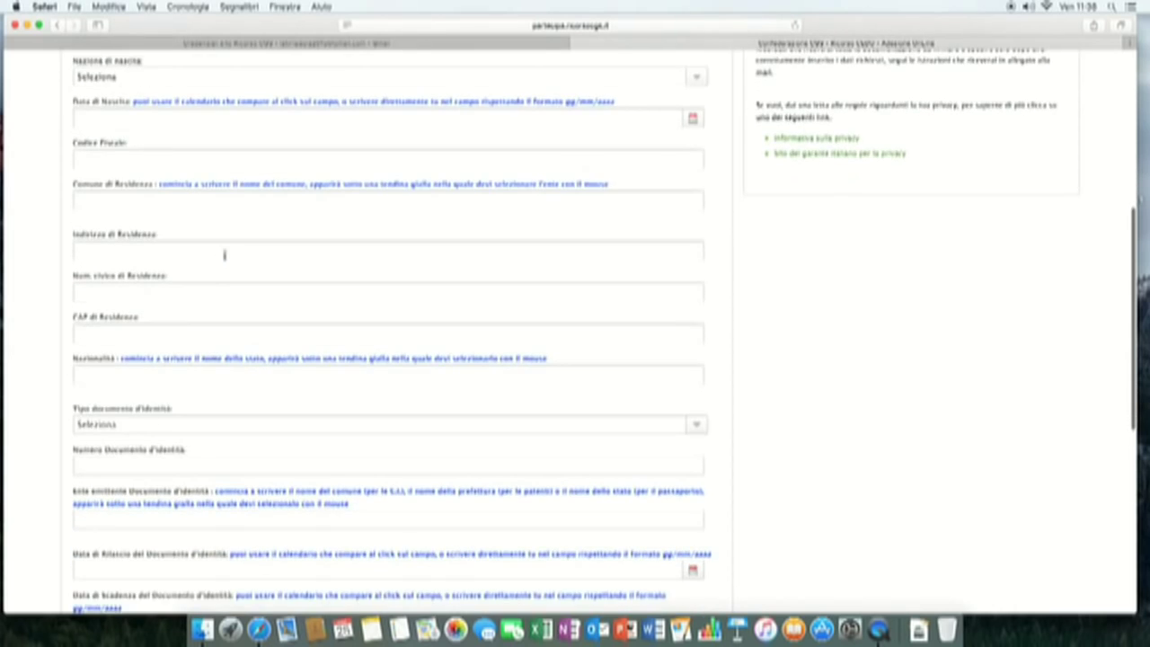
pyautogui.scroll(7, 215, 482)
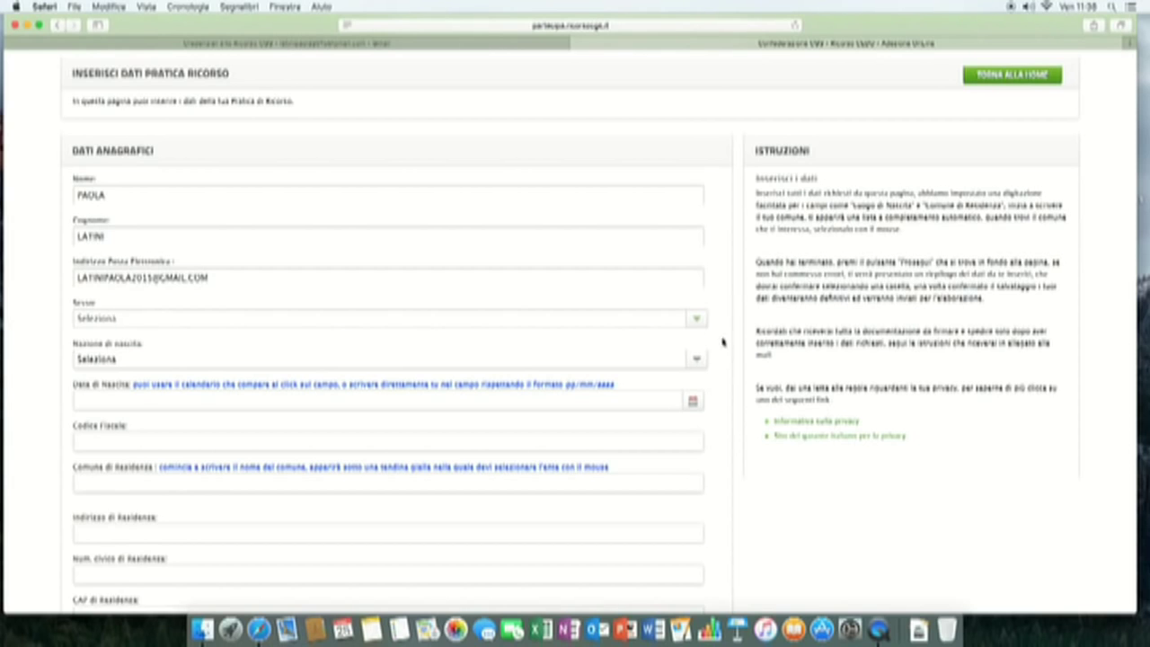
pyautogui.click(697, 319)
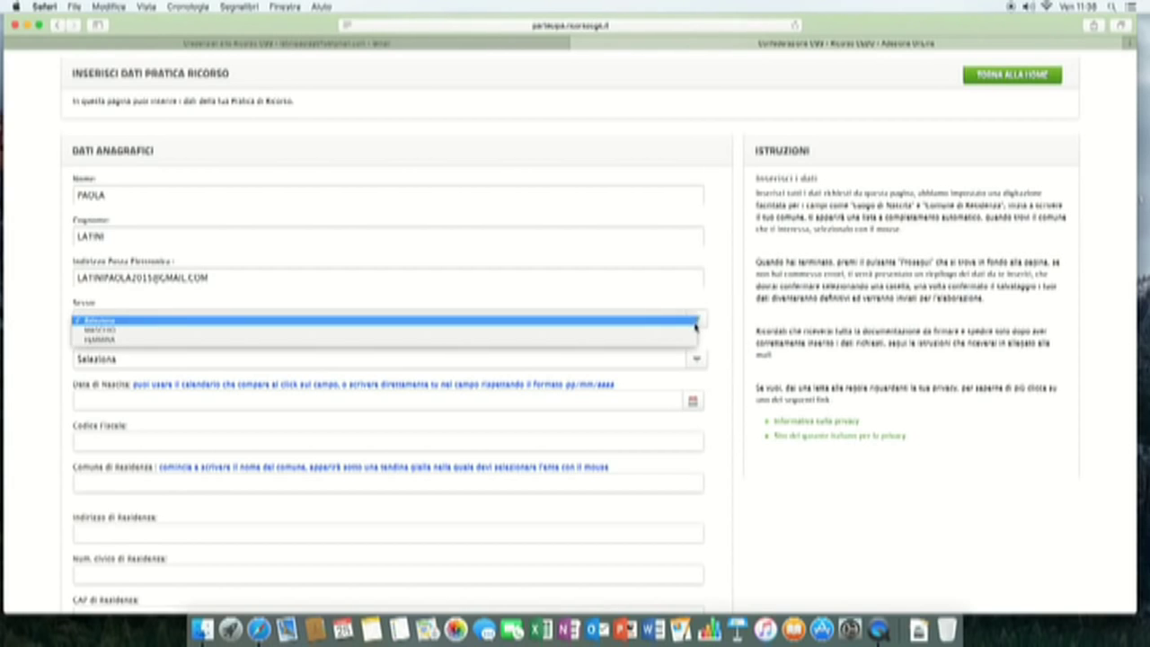
pyautogui.click(587, 341)
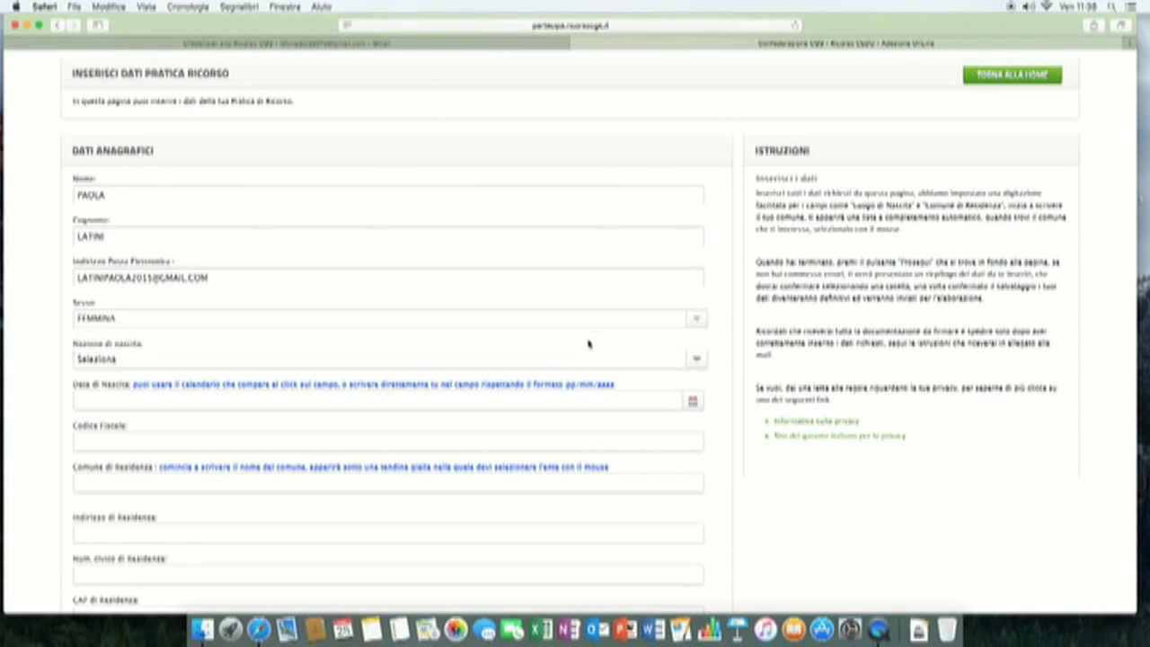
pyautogui.click(701, 360)
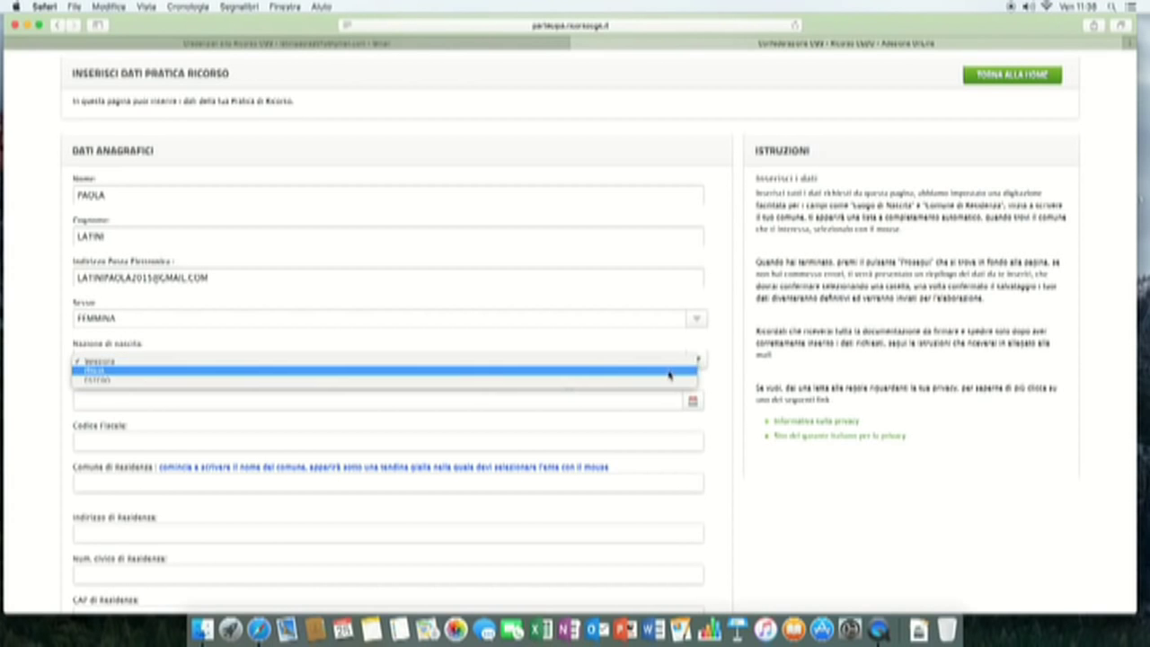
pyautogui.click(667, 370)
# - Re-confirm the sex as FEMMINA and reopen the birth-country choices
pyautogui.scroll(-5, 613, 336)
pyautogui.scroll(3, 514, 262)
pyautogui.scroll(3, 514, 263)
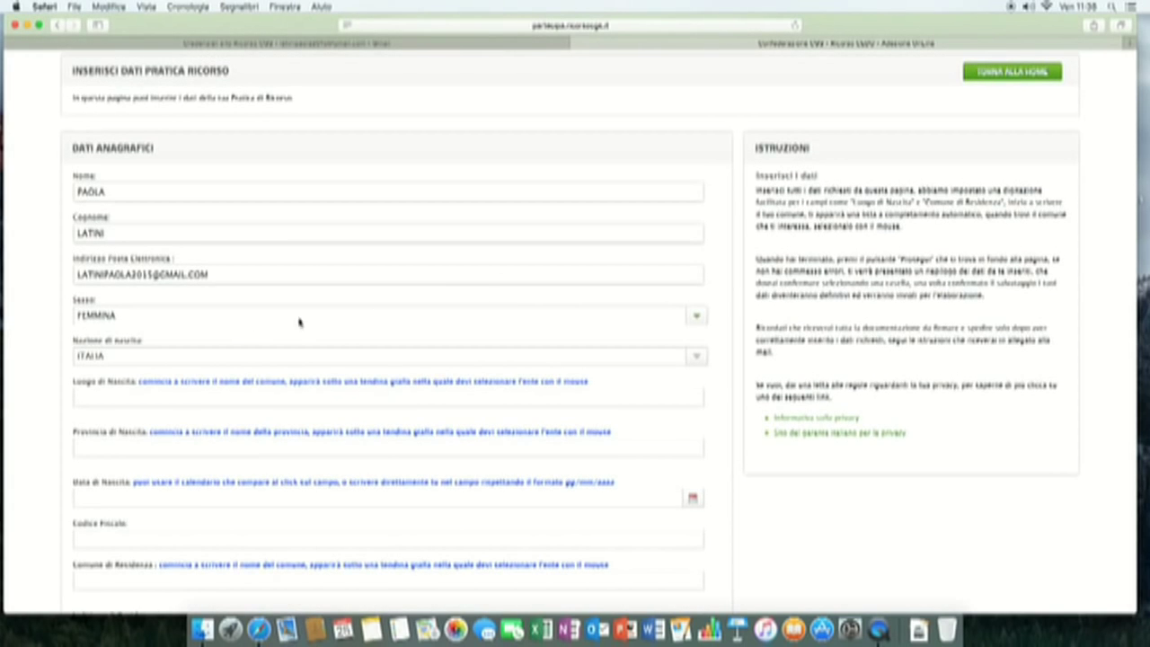
pyautogui.click(698, 320)
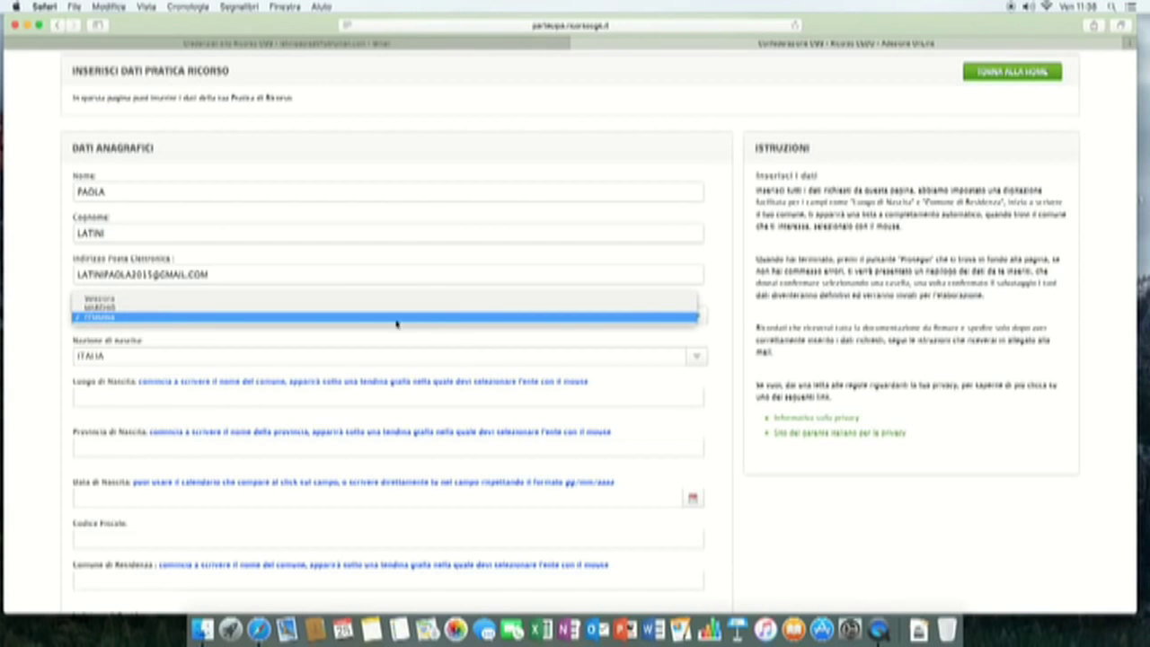
pyautogui.click(281, 321)
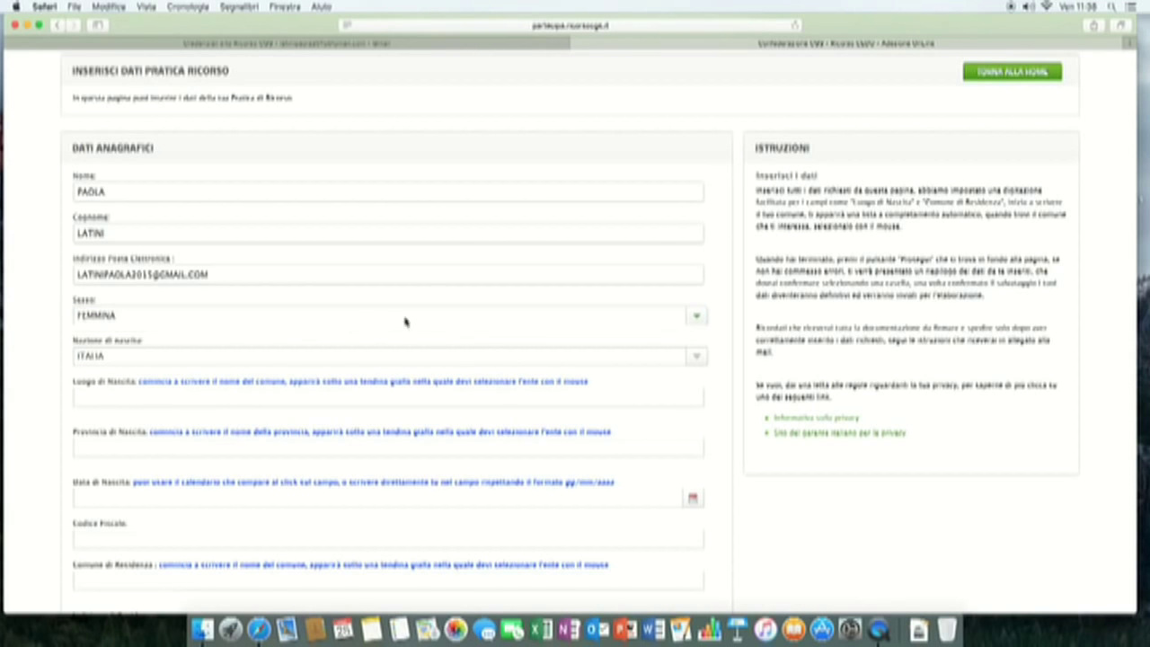
pyautogui.click(696, 361)
# - Confirm ITALIA as birth country and choose ROMA (RM) as place of birth
pyautogui.click(679, 361)
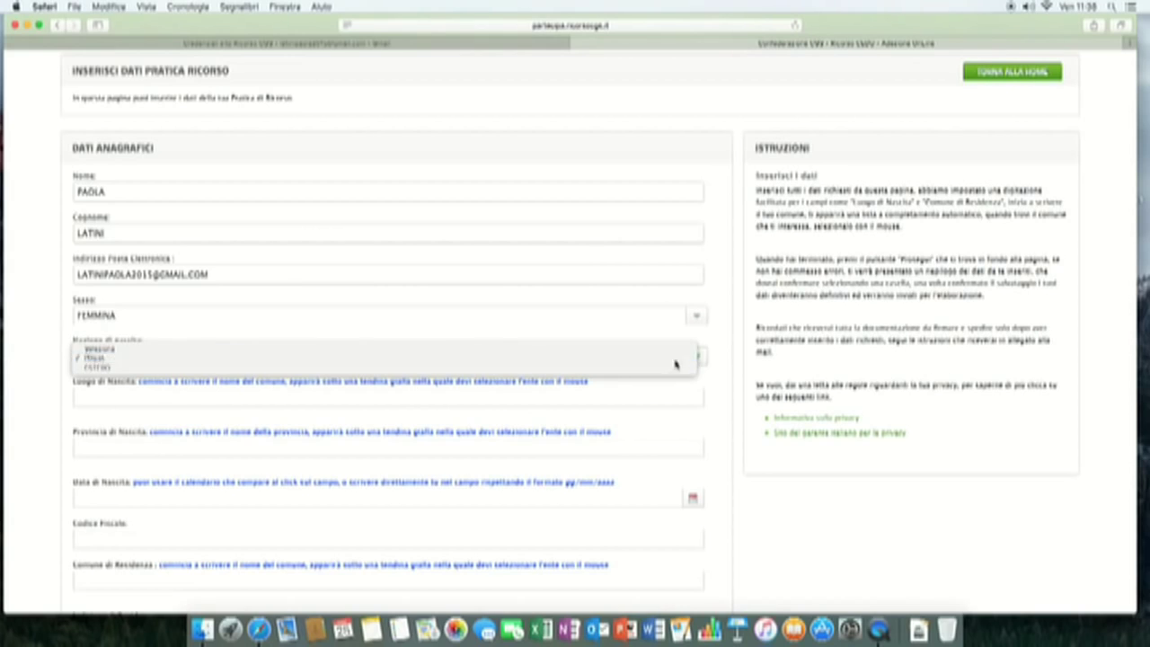
pyautogui.click(120, 398)
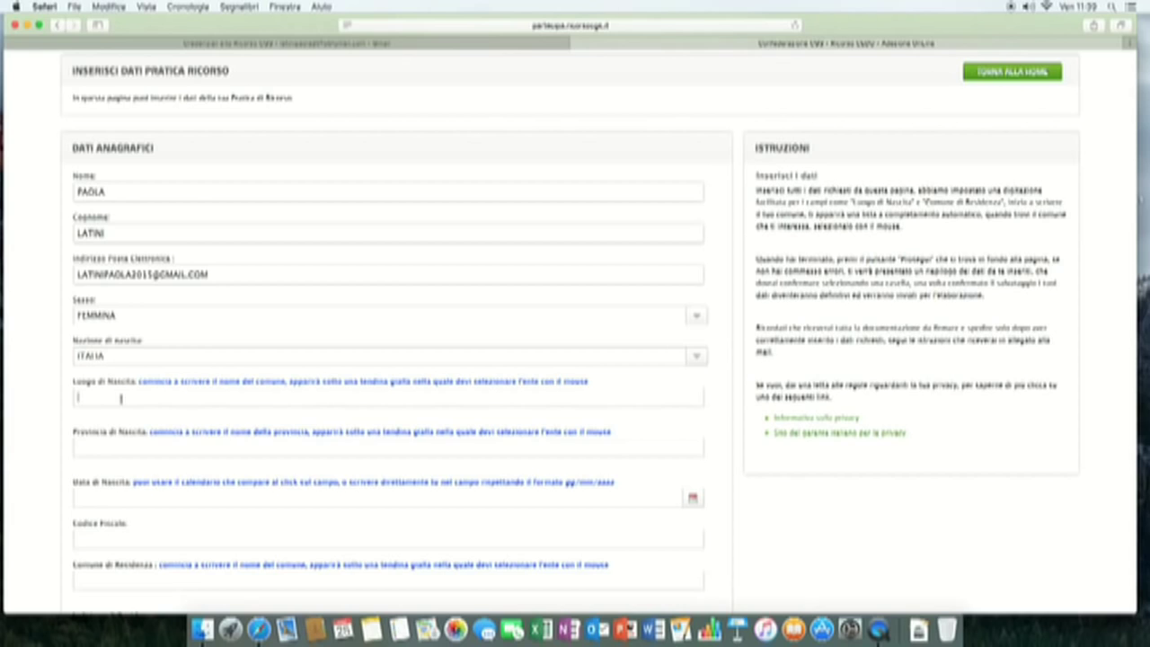
pyautogui.write('roma')
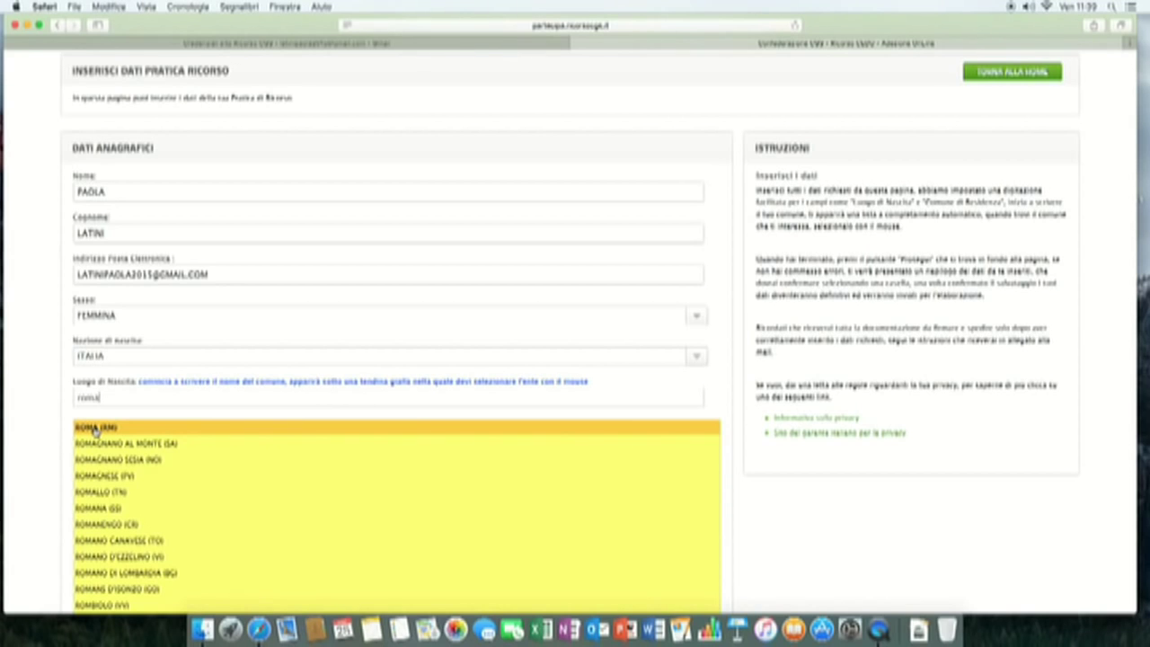
pyautogui.click(95, 427)
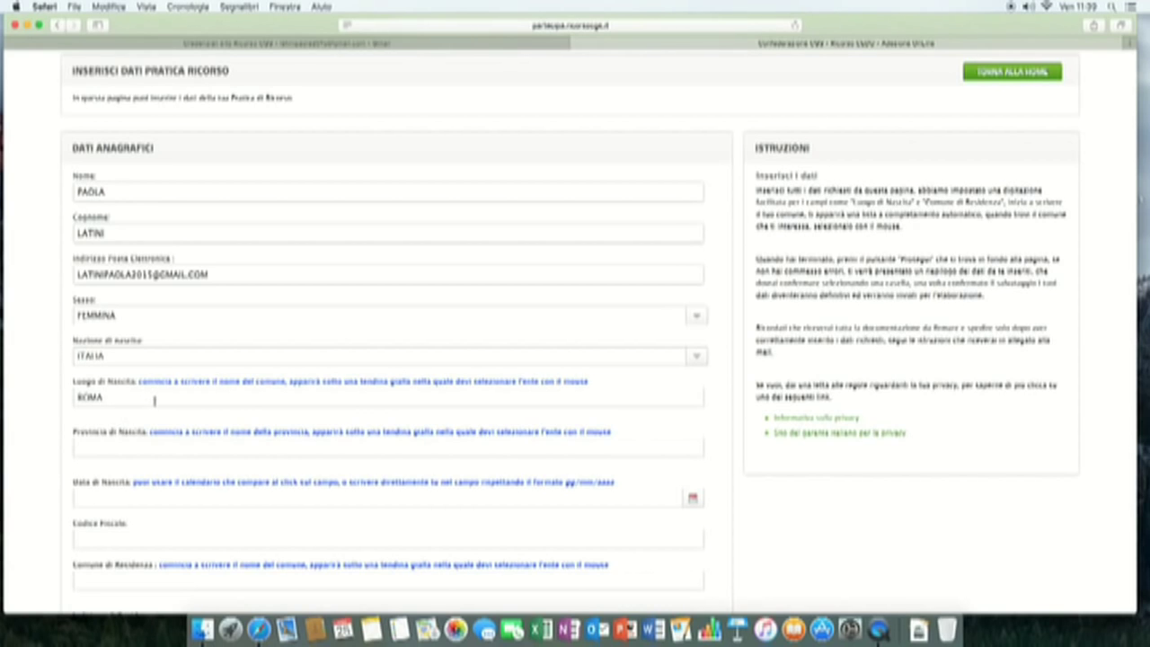
# - Set the province of birth to ROMA
pyautogui.click(120, 449)
pyautogui.write('ROMA')
pyautogui.scroll(1, 113, 485)
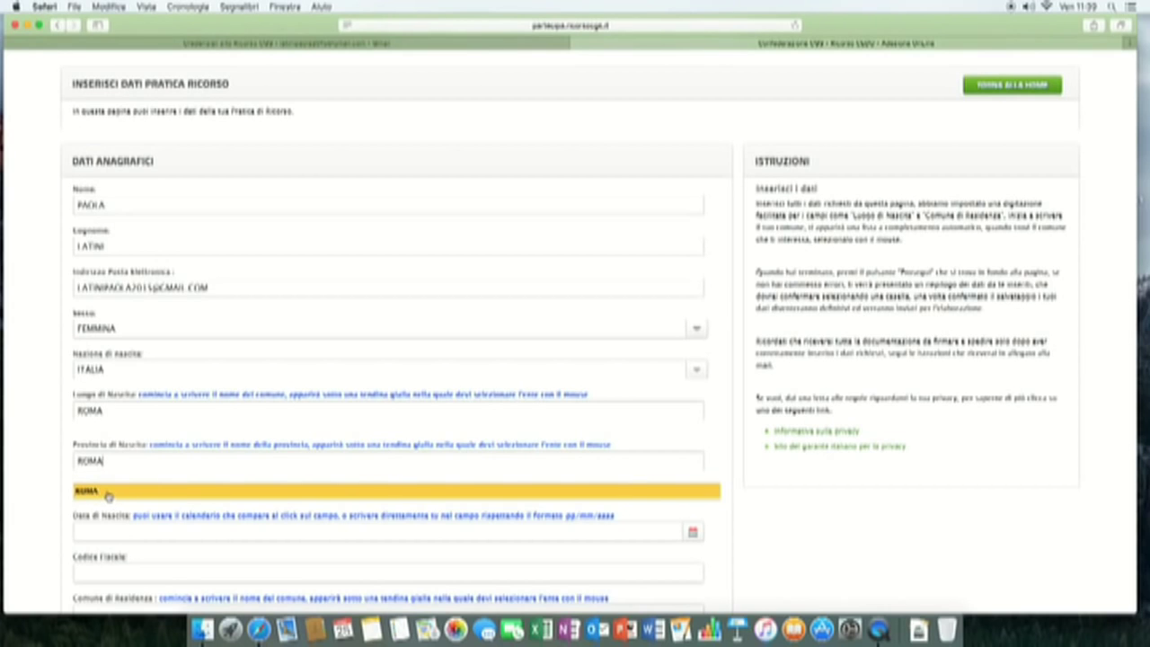
pyautogui.click(109, 493)
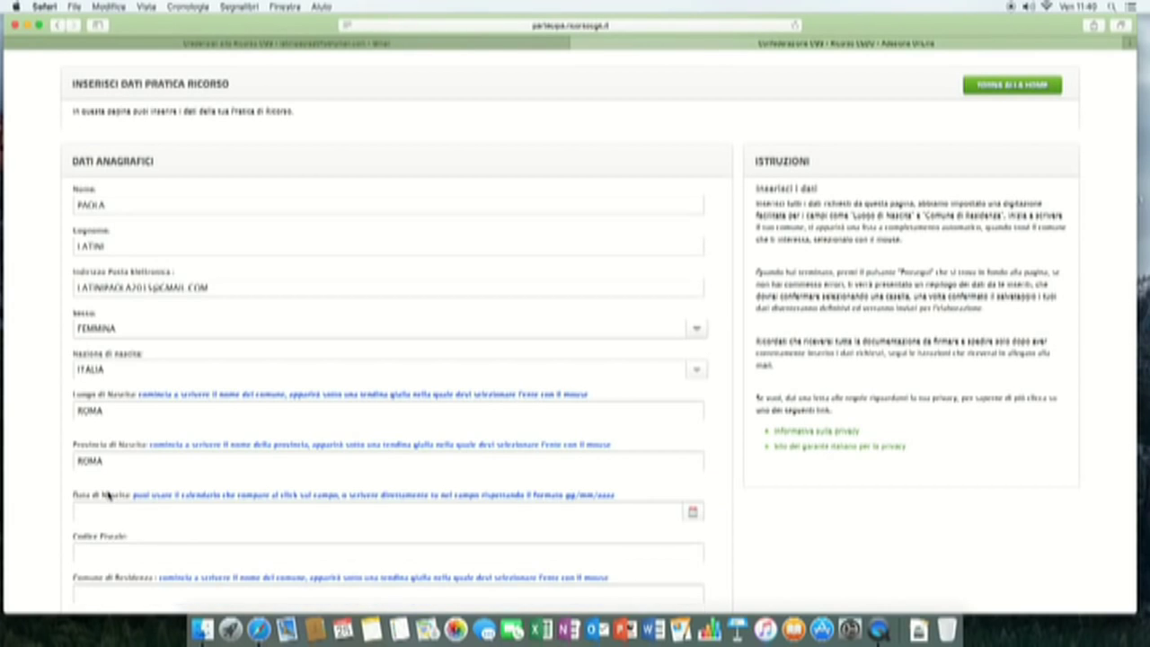
pyautogui.scroll(-3, 312, 413)
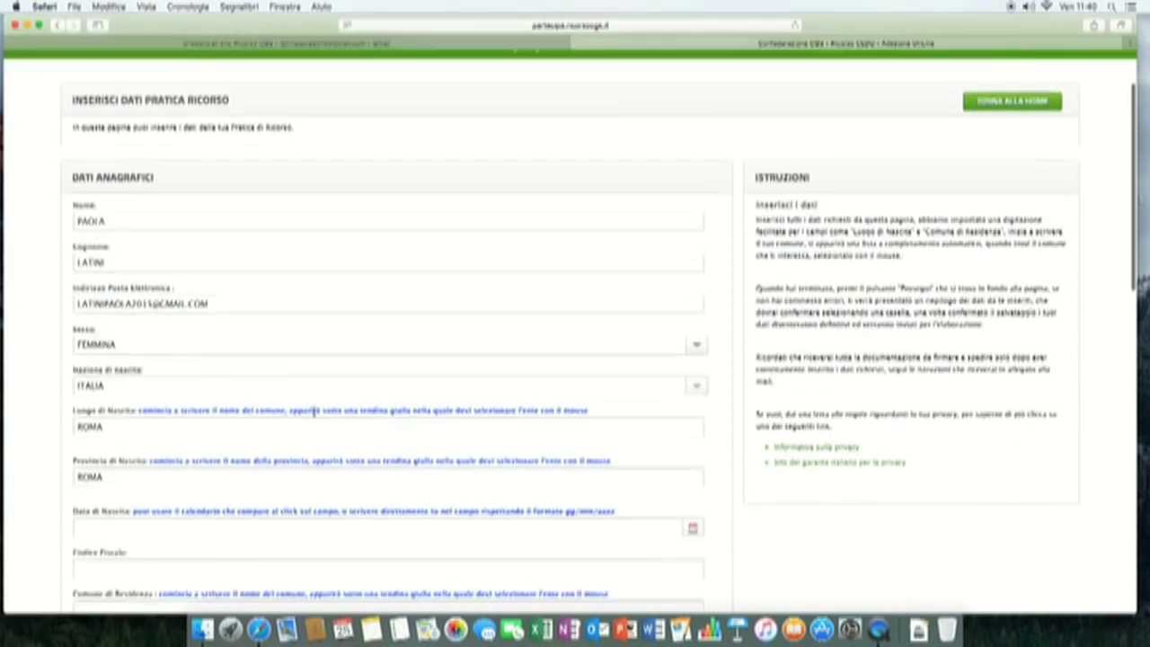
pyautogui.scroll(-2, 313, 412)
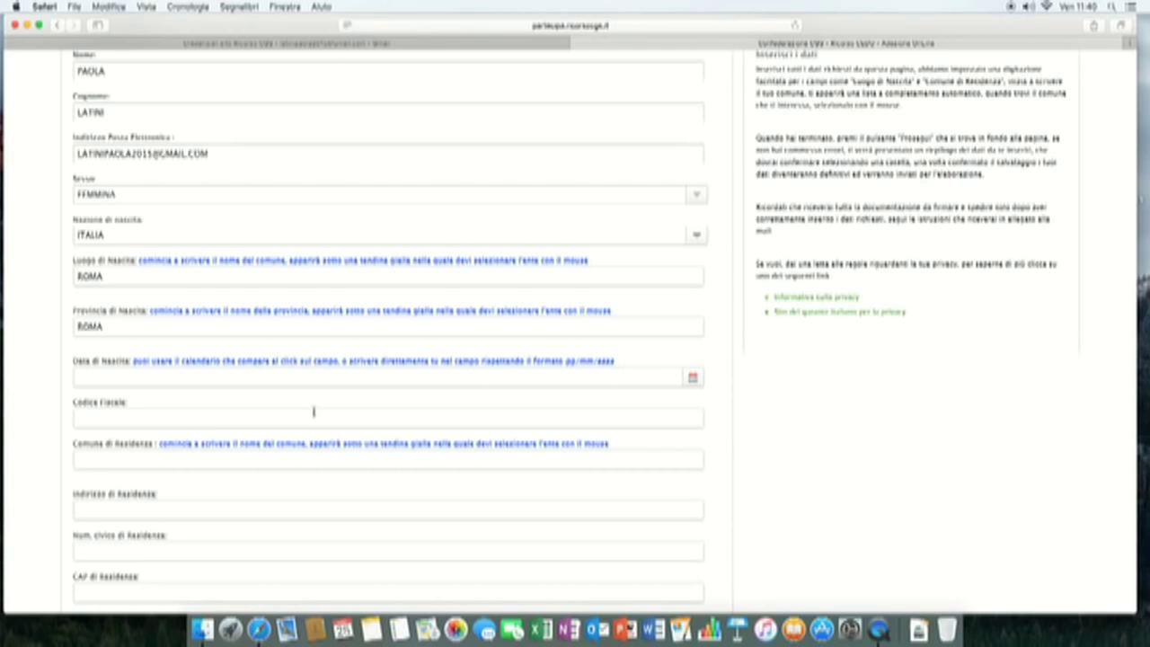
pyautogui.click(693, 378)
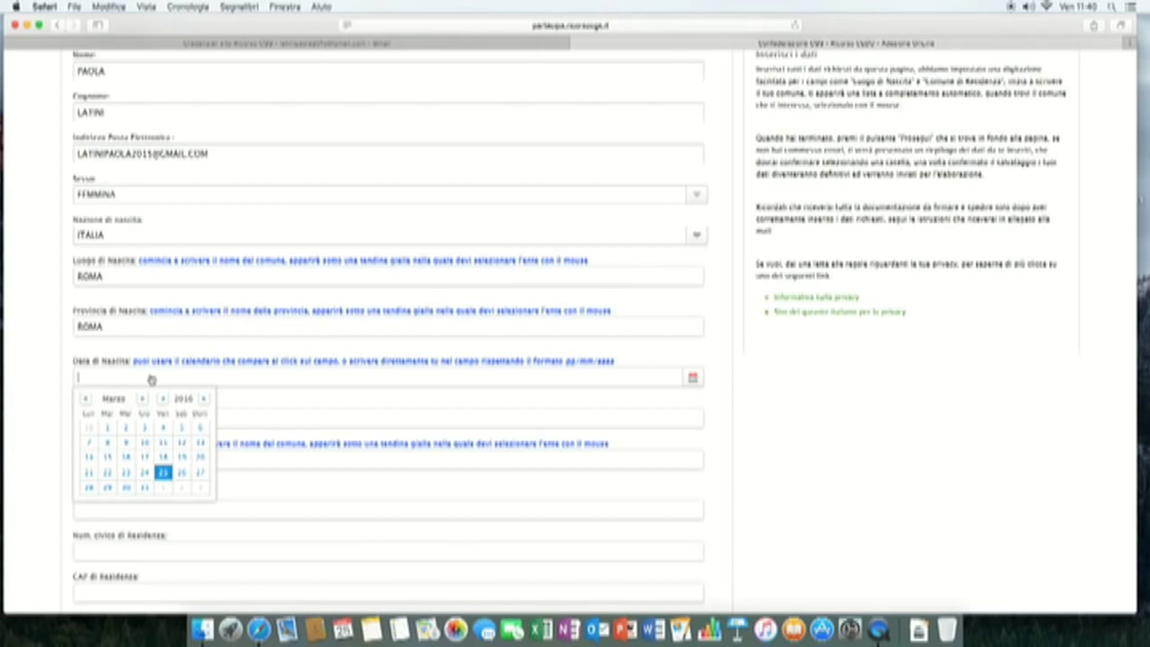
pyautogui.click(332, 404)
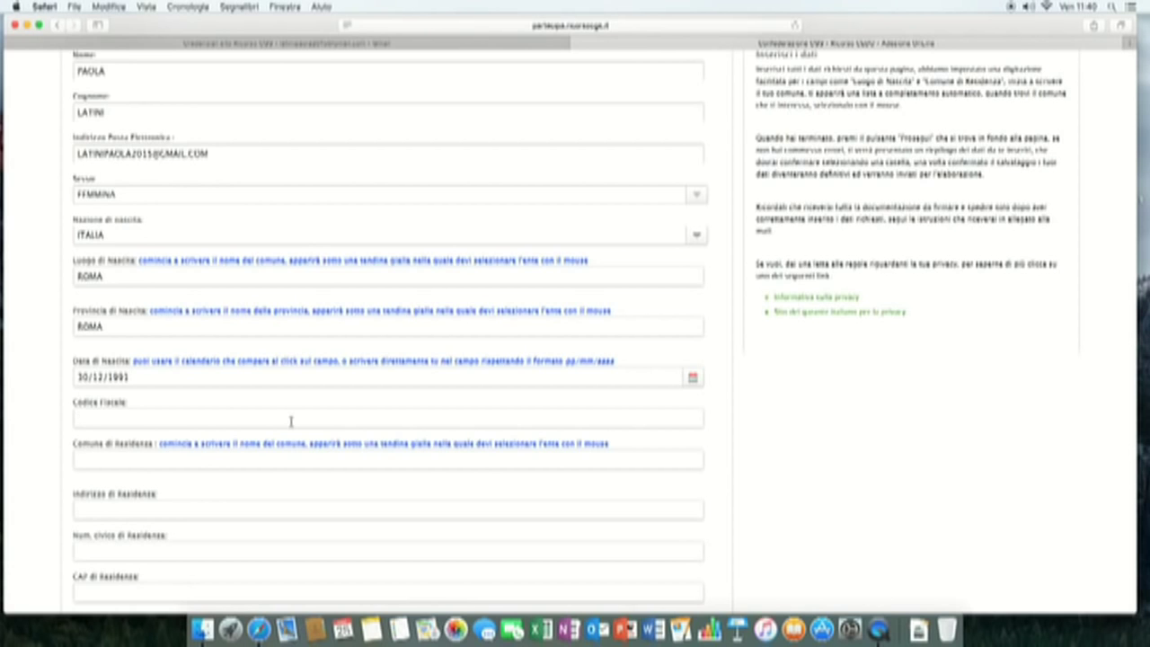
# - Type ROMA into the municipality of residence field
pyautogui.scroll(-2, 297, 416)
pyautogui.click(287, 388)
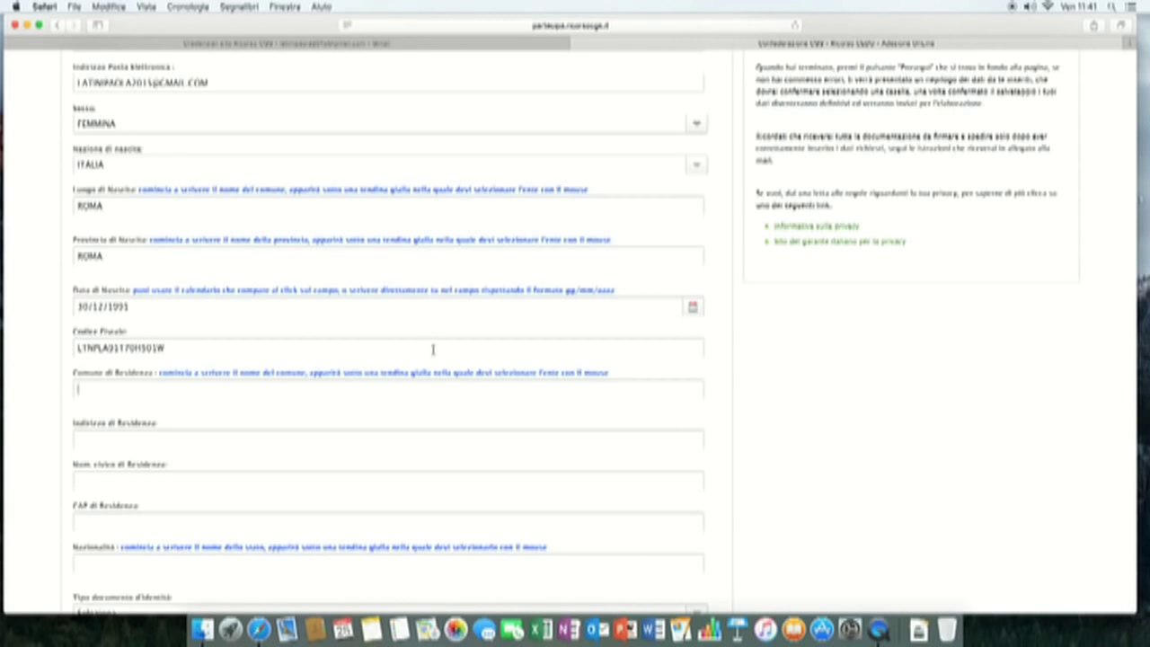
pyautogui.write('ROM')
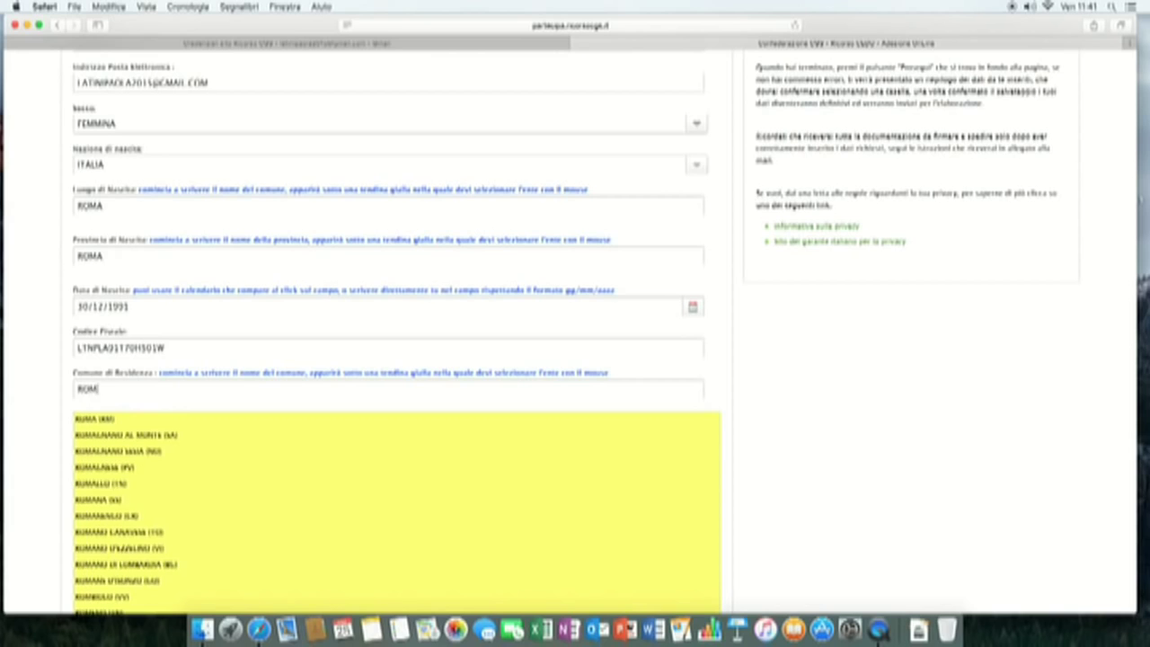
pyautogui.write('A')
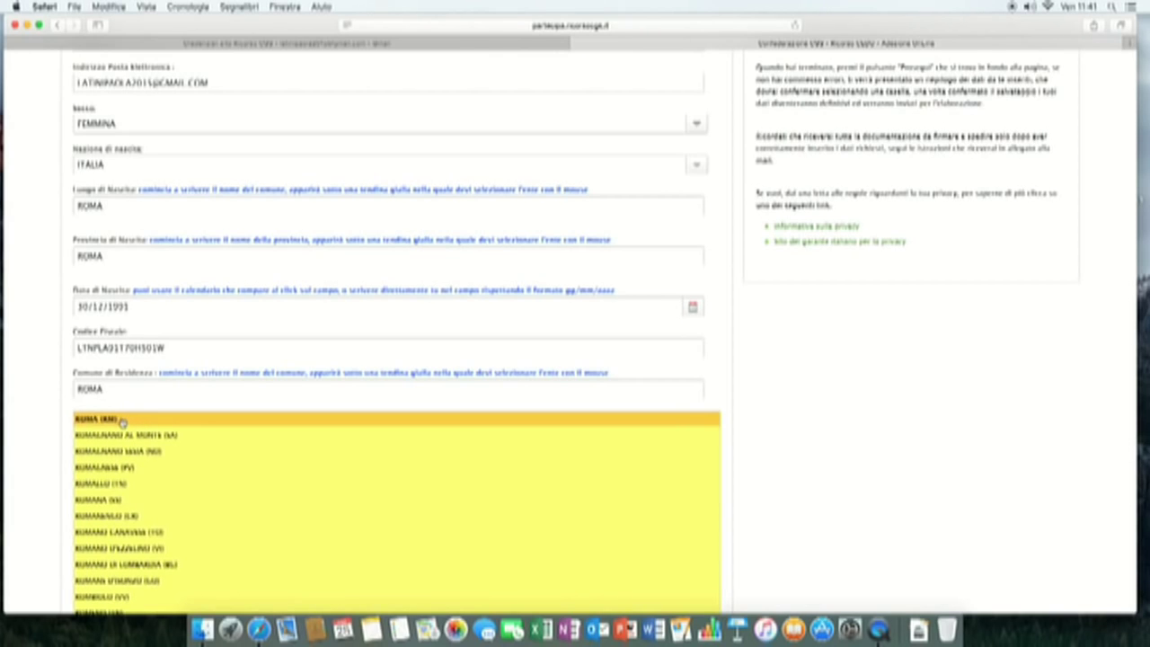
# - Pick ROMA (RM) as residence and fill in the street address, house number and postcode
pyautogui.click(121, 420)
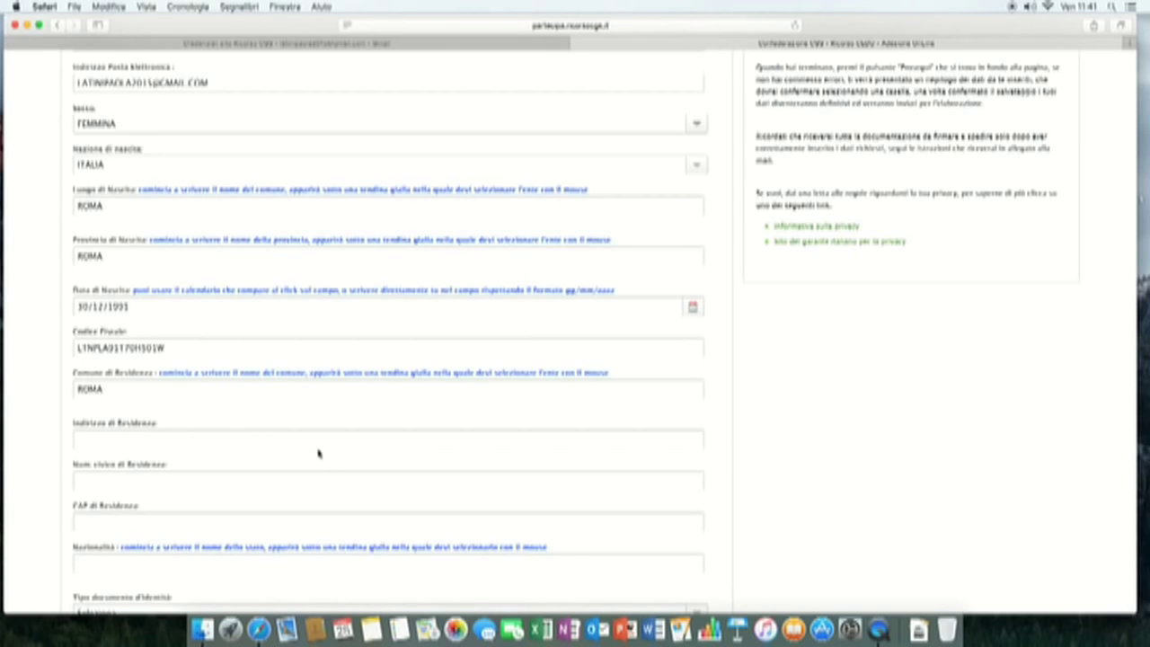
pyautogui.click(318, 449)
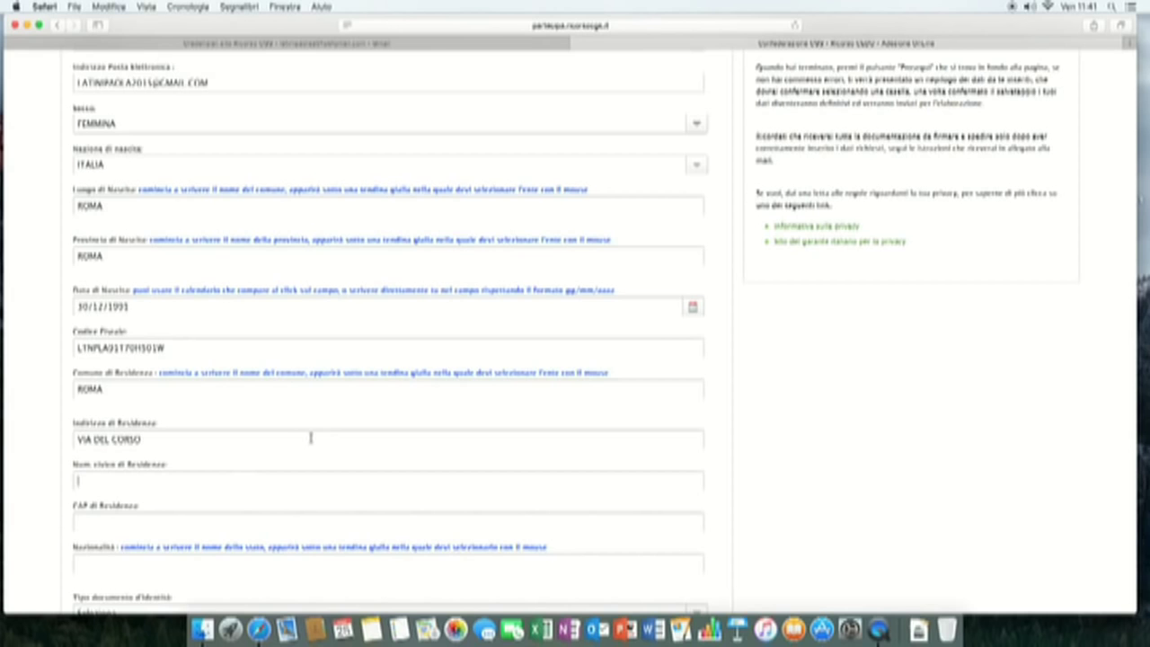
pyautogui.click(240, 526)
pyautogui.write('00186')
# - Type ITA into the nationality field
pyautogui.scroll(-5, 239, 525)
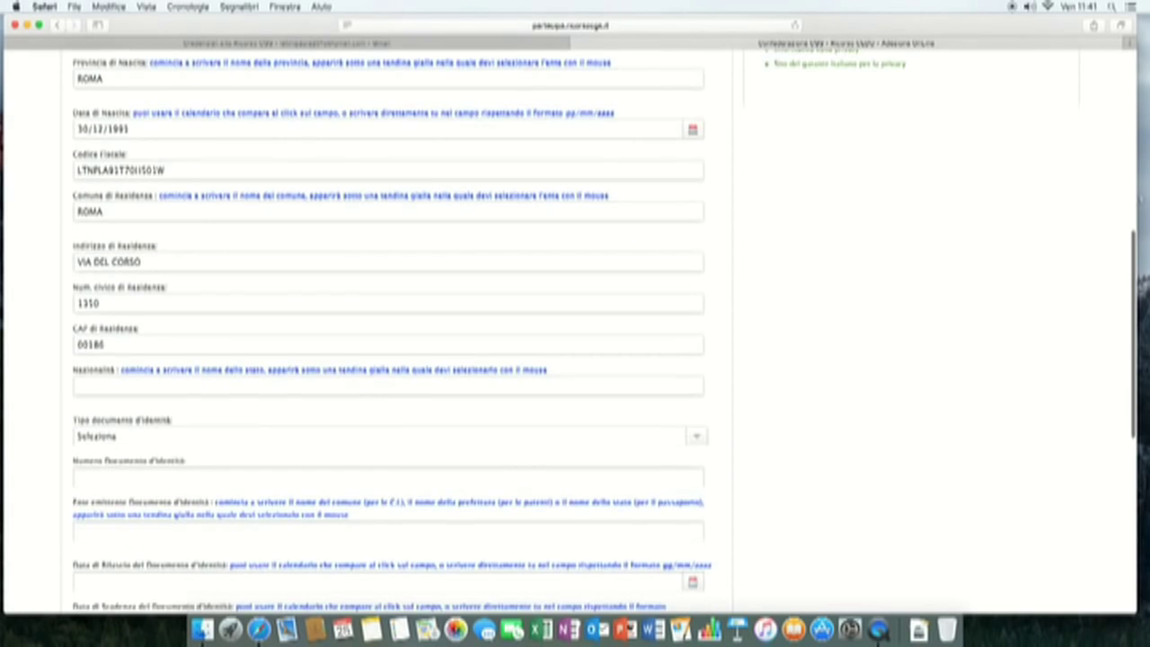
pyautogui.click(147, 327)
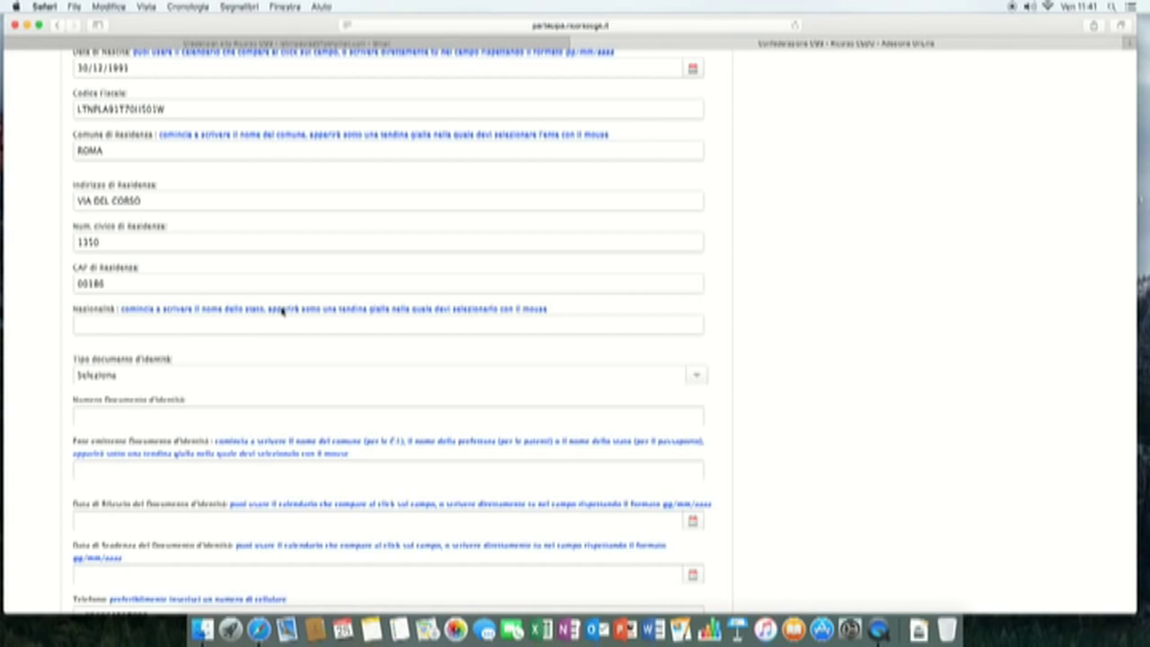
pyautogui.write('I')
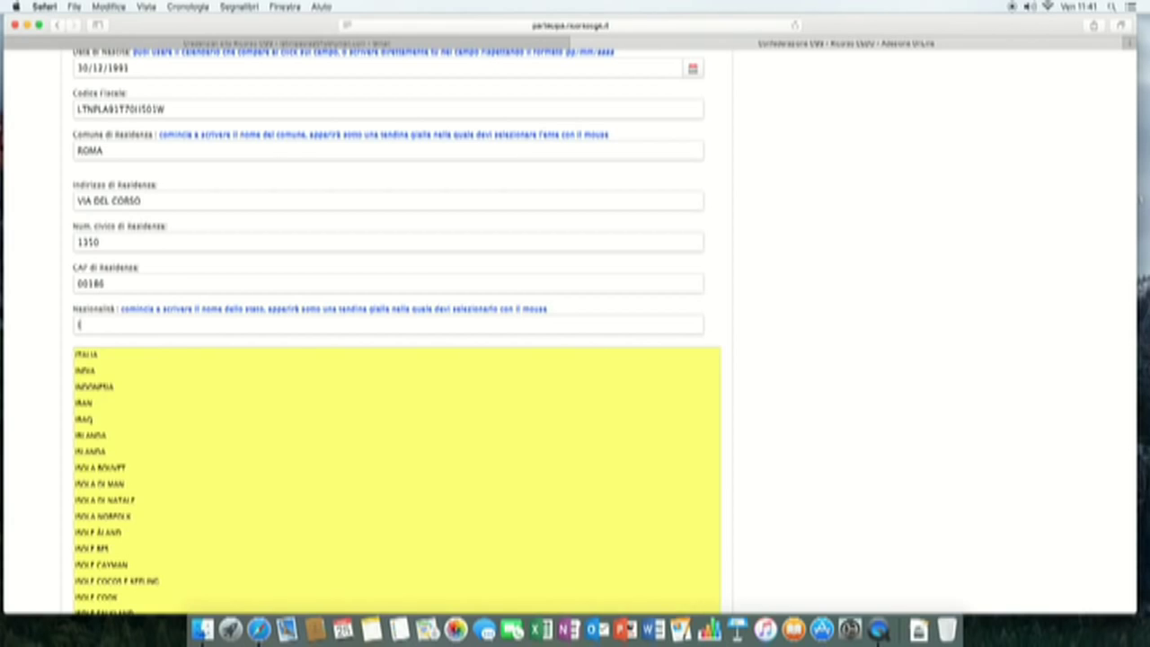
pyautogui.write('TA')
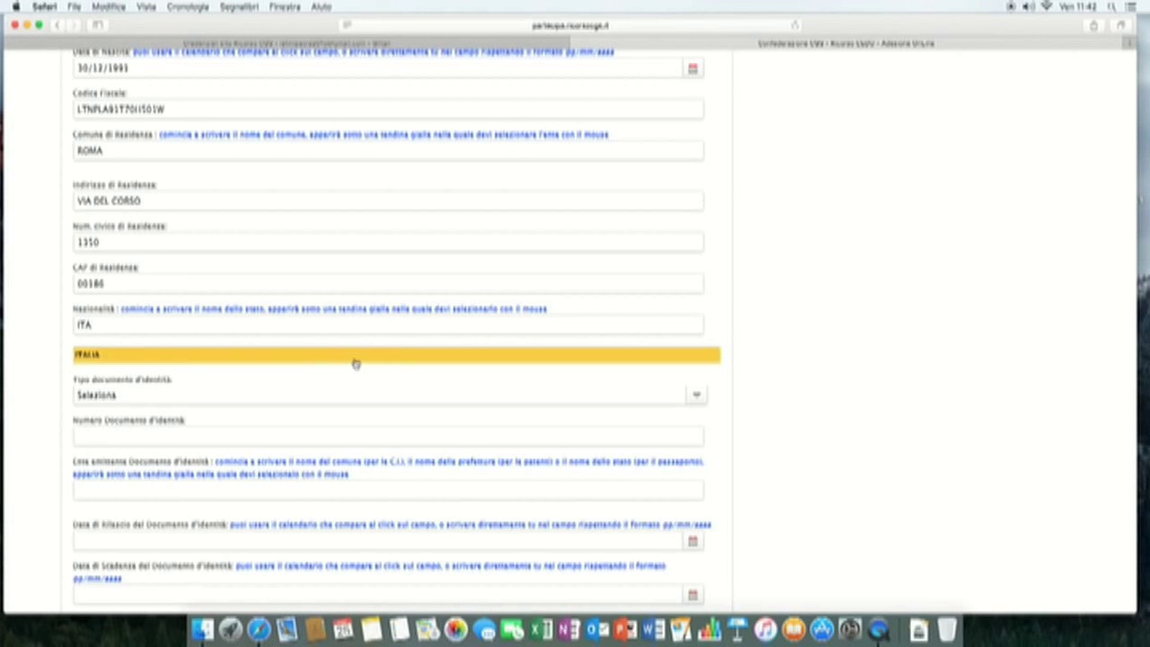
# - Set nationality to ITALIA and the identity document type to Carta d'Identità
pyautogui.click(224, 360)
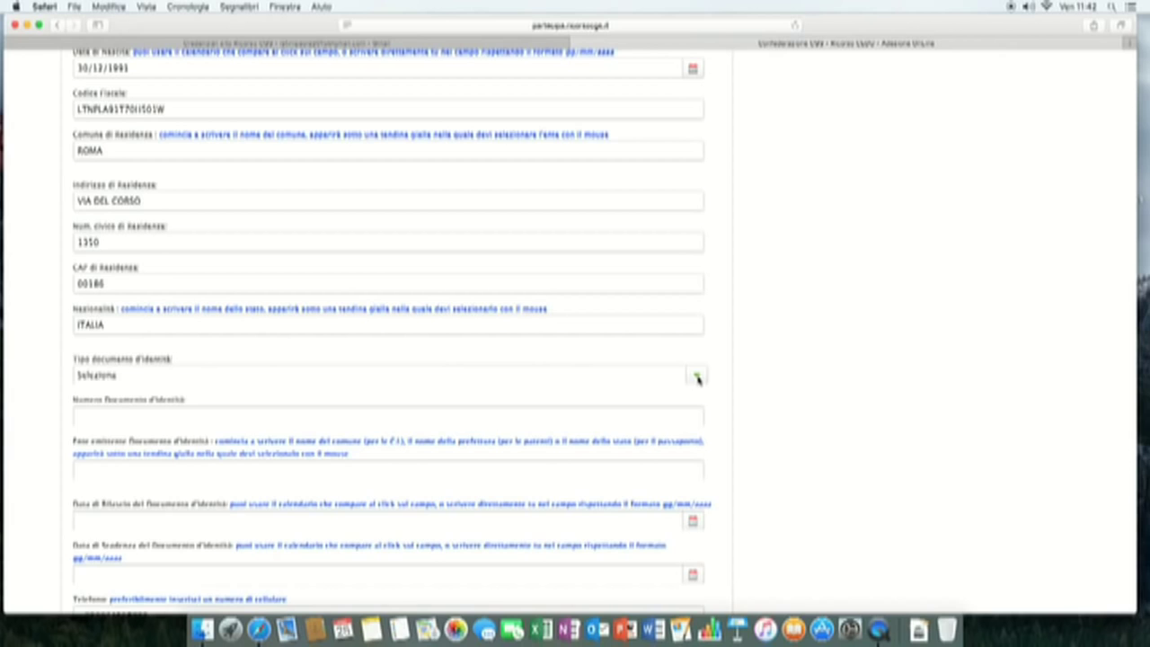
pyautogui.click(698, 377)
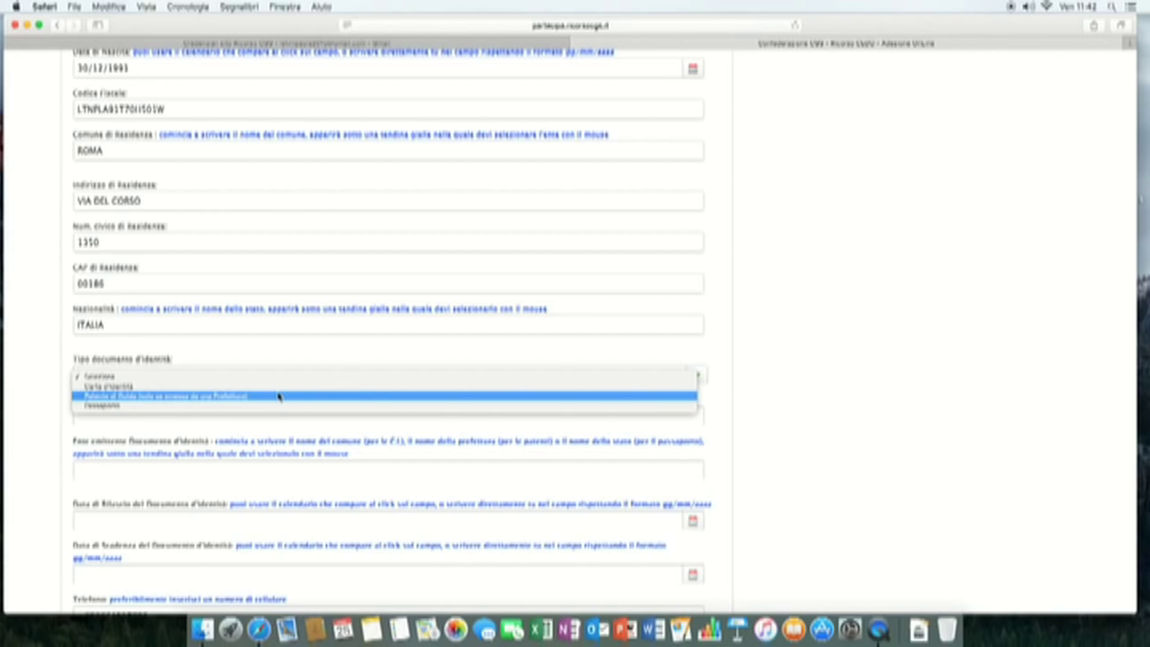
pyautogui.click(229, 387)
pyautogui.click(263, 415)
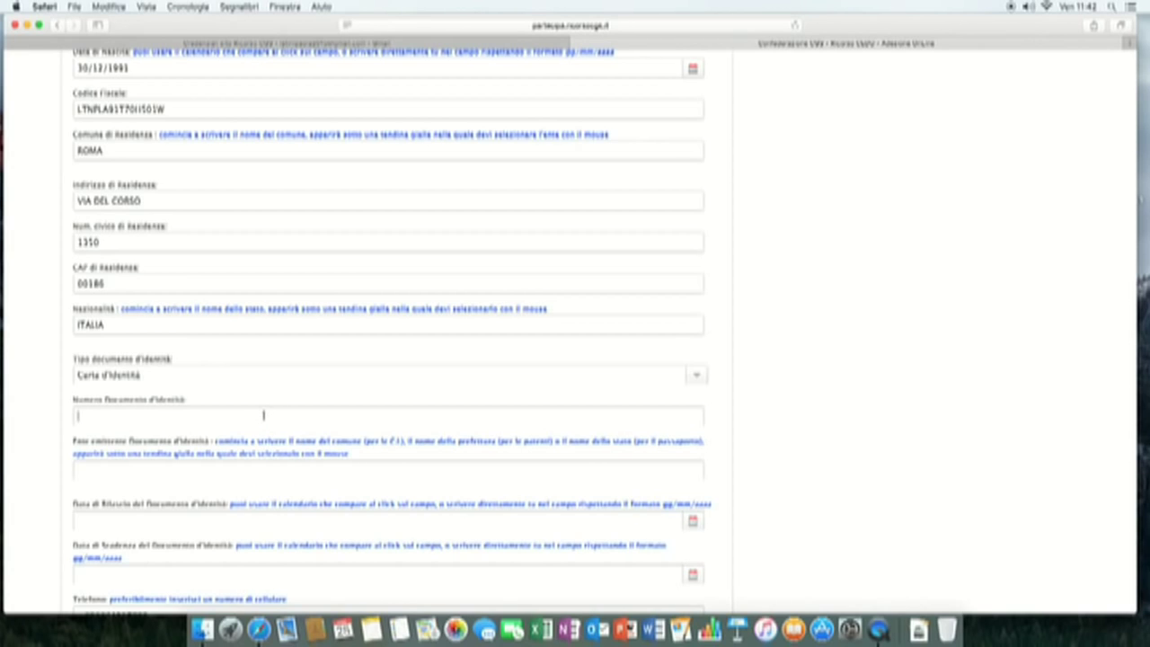
# - Enter the identity card number and set the issuing authority to COMUNE DI ROMA (RM)
pyautogui.press('Tab')
pyautogui.scroll(-5, 307, 383)
pyautogui.click(310, 370)
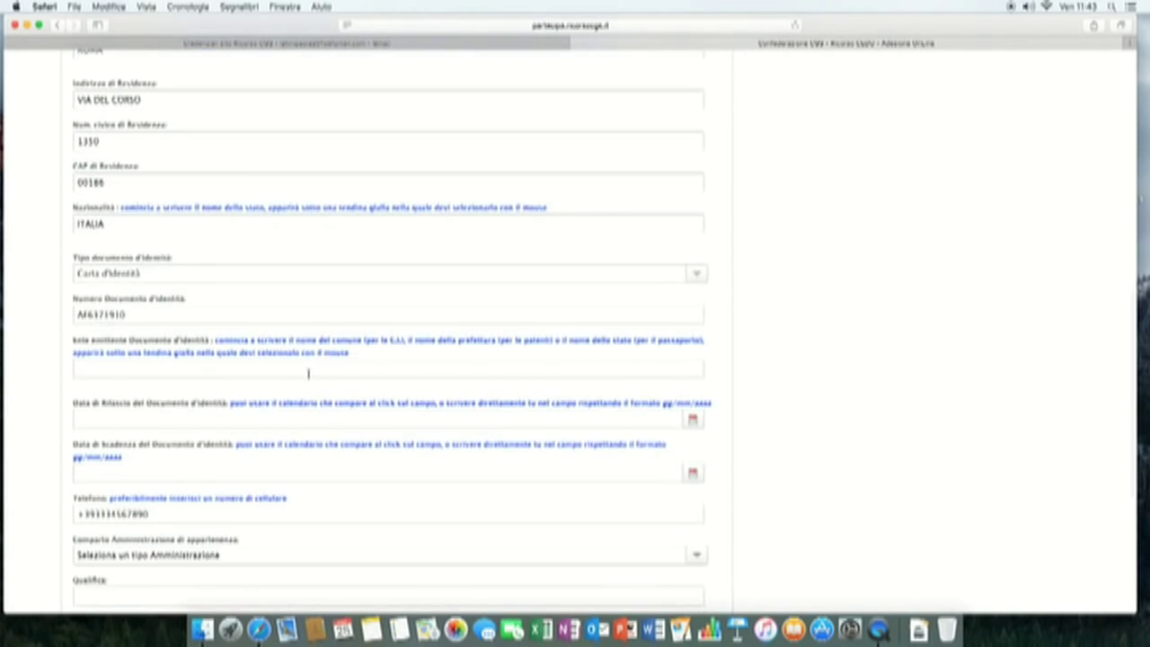
pyautogui.write('ROMA')
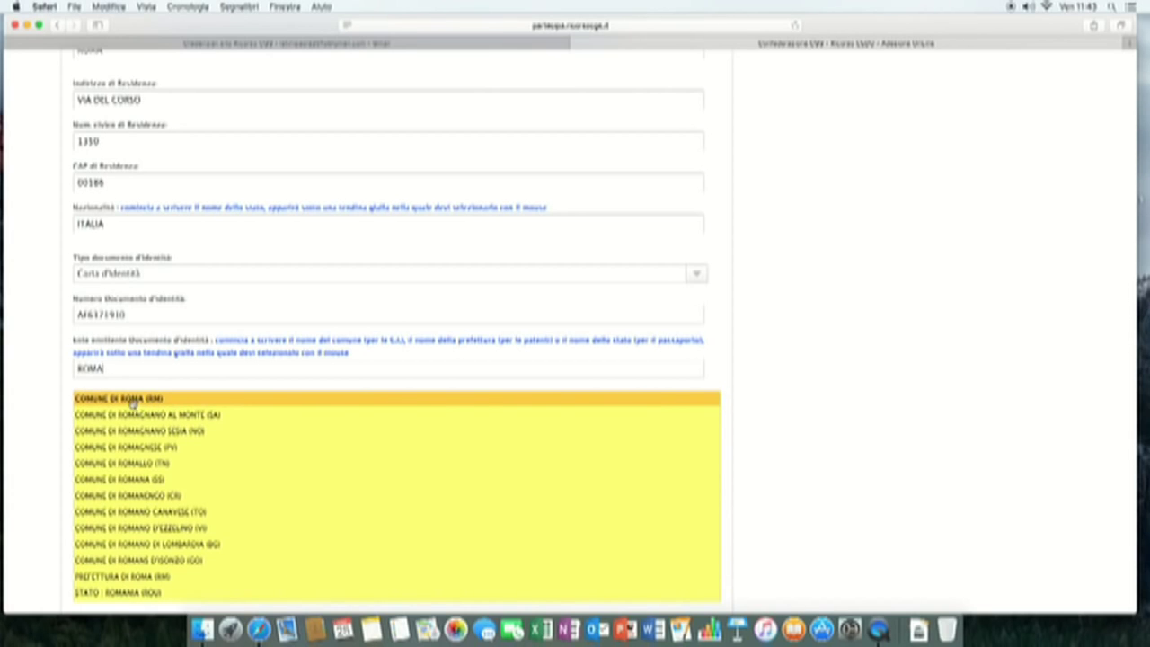
pyautogui.click(133, 404)
pyautogui.click(125, 420)
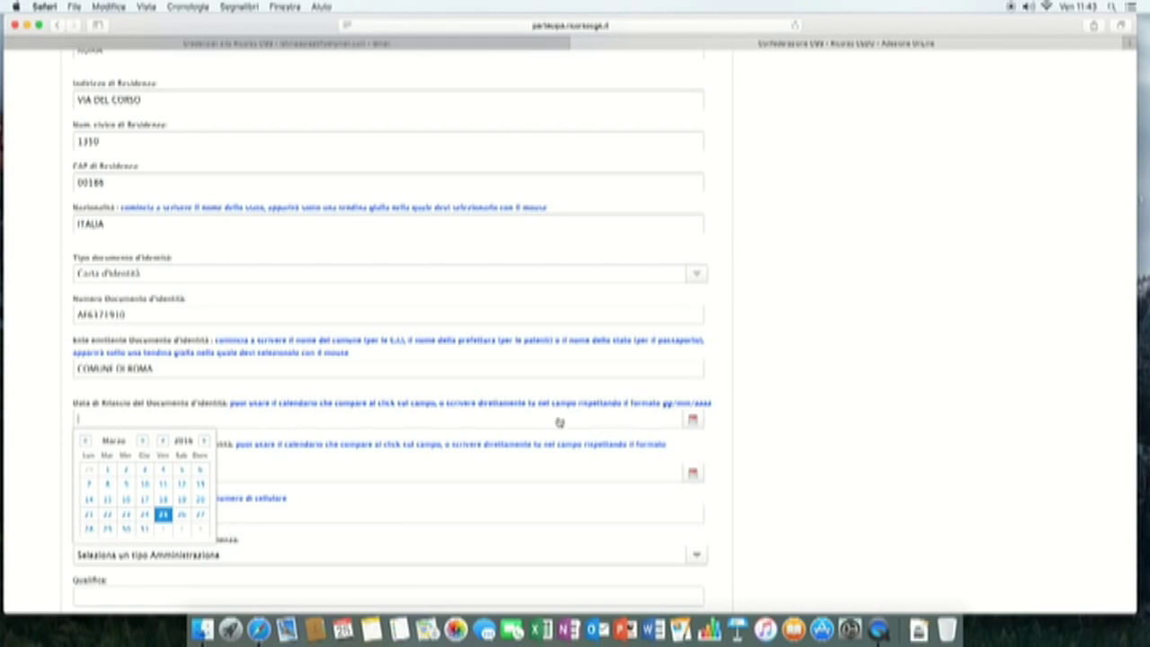
# - Give the identity card issue date 28/04/2015 and expiry date 30/12/2025
pyautogui.write('28/04/2015')
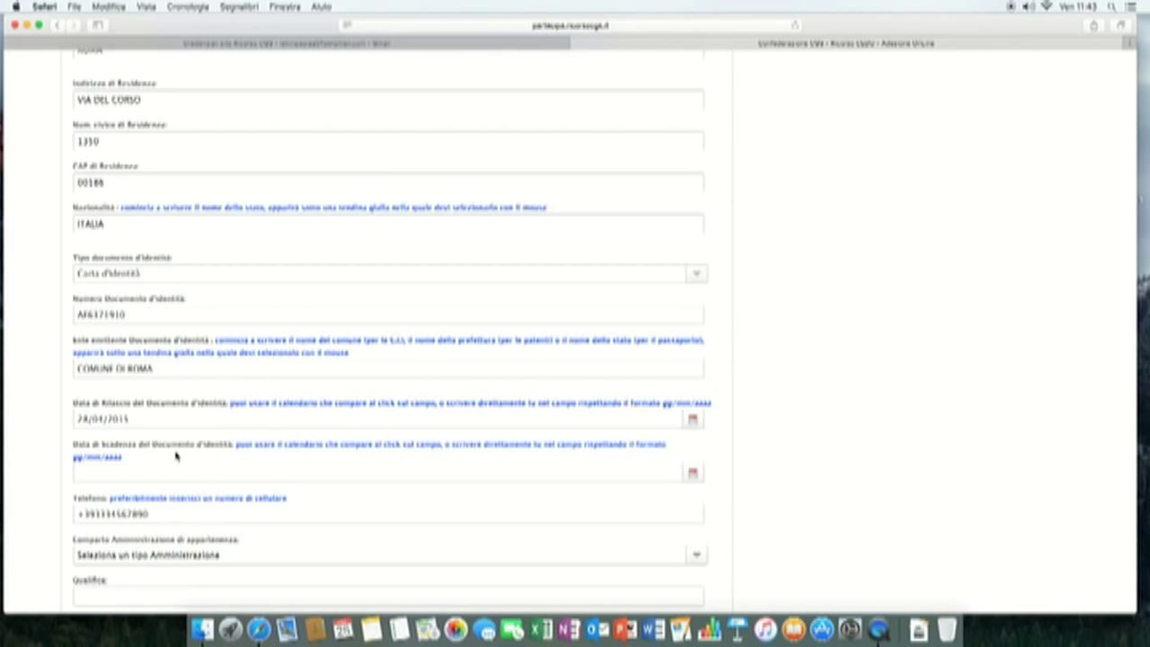
pyautogui.click(198, 474)
pyautogui.write('30/12/2025')
pyautogui.scroll(-2, 398, 474)
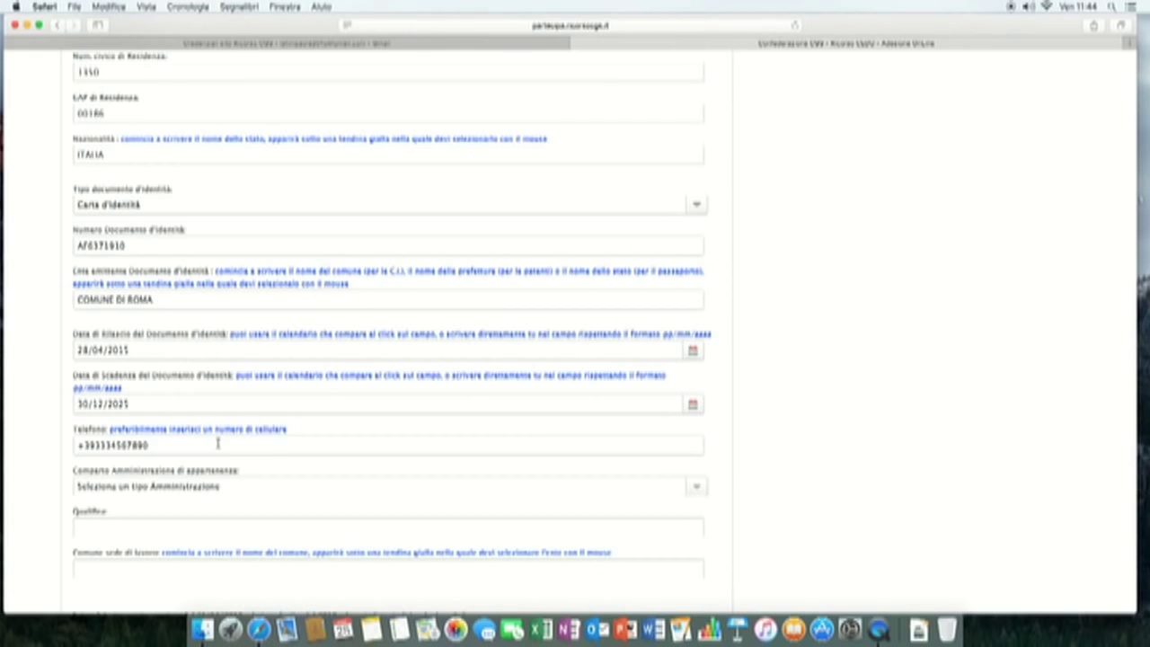
pyautogui.scroll(-2, 217, 441)
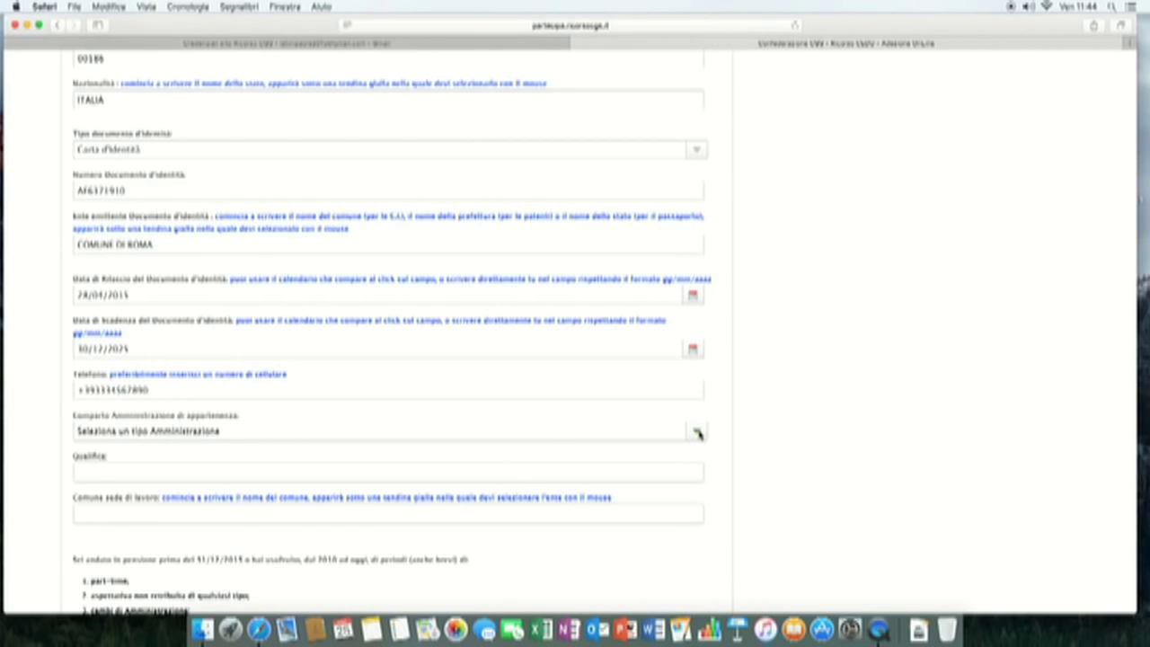
pyautogui.click(697, 433)
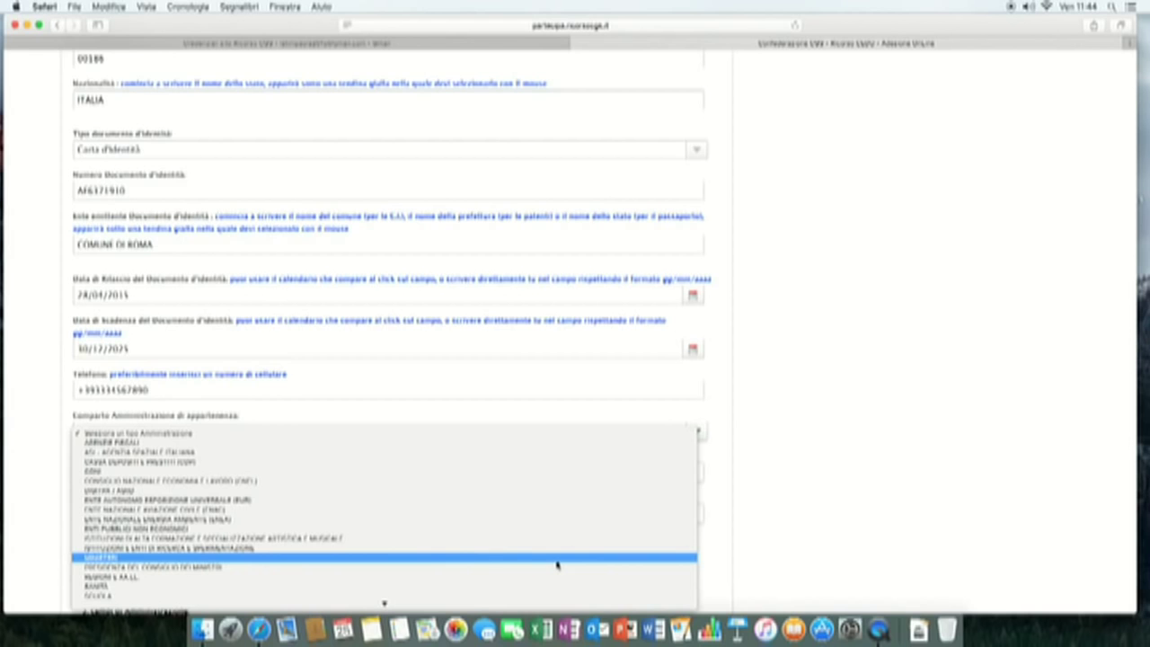
# - Choose MINISTERI as the Comparto and MINISTERO DELL'INTERNO as the Amministrazione
pyautogui.click(557, 564)
pyautogui.scroll(-5, 557, 557)
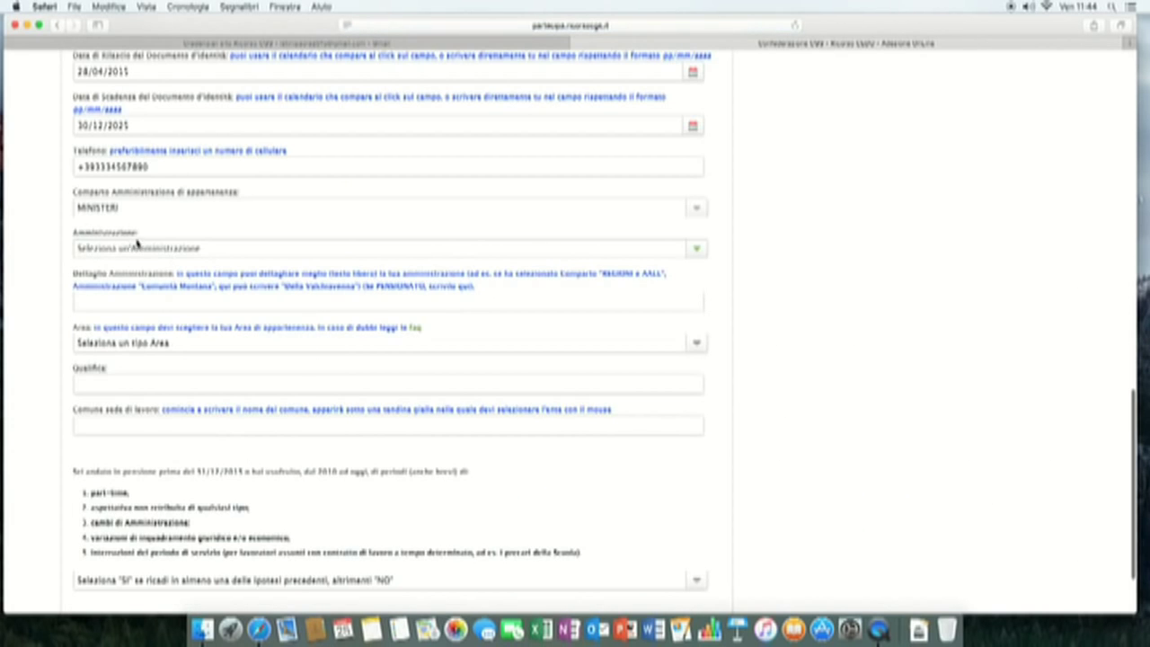
pyautogui.click(696, 252)
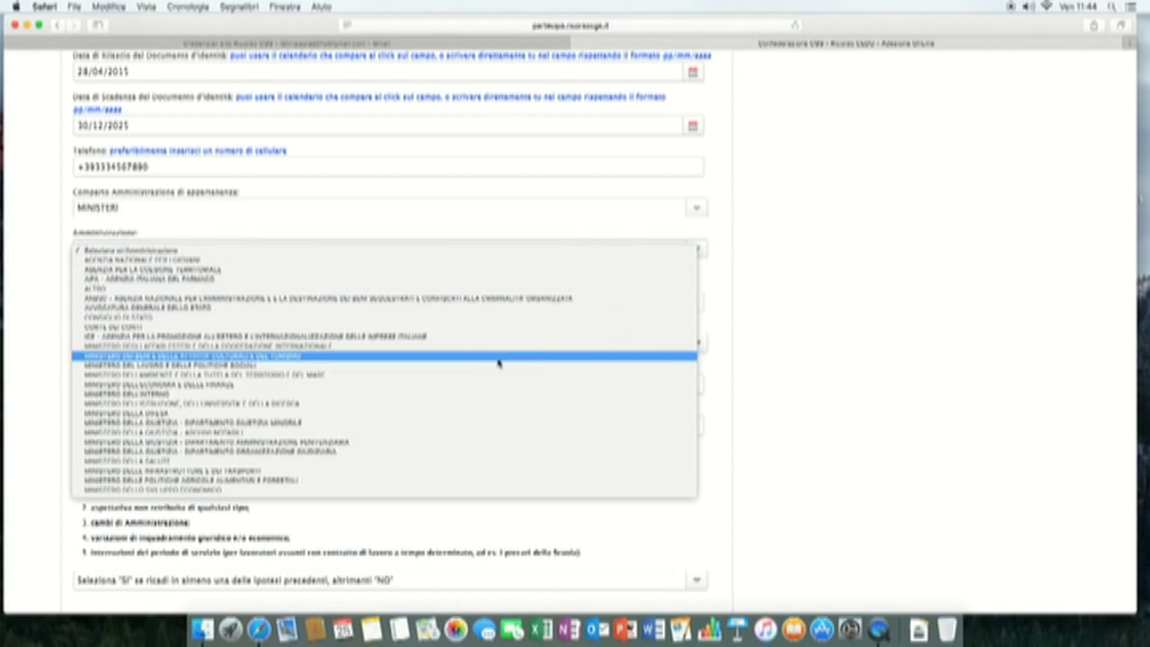
pyautogui.click(434, 395)
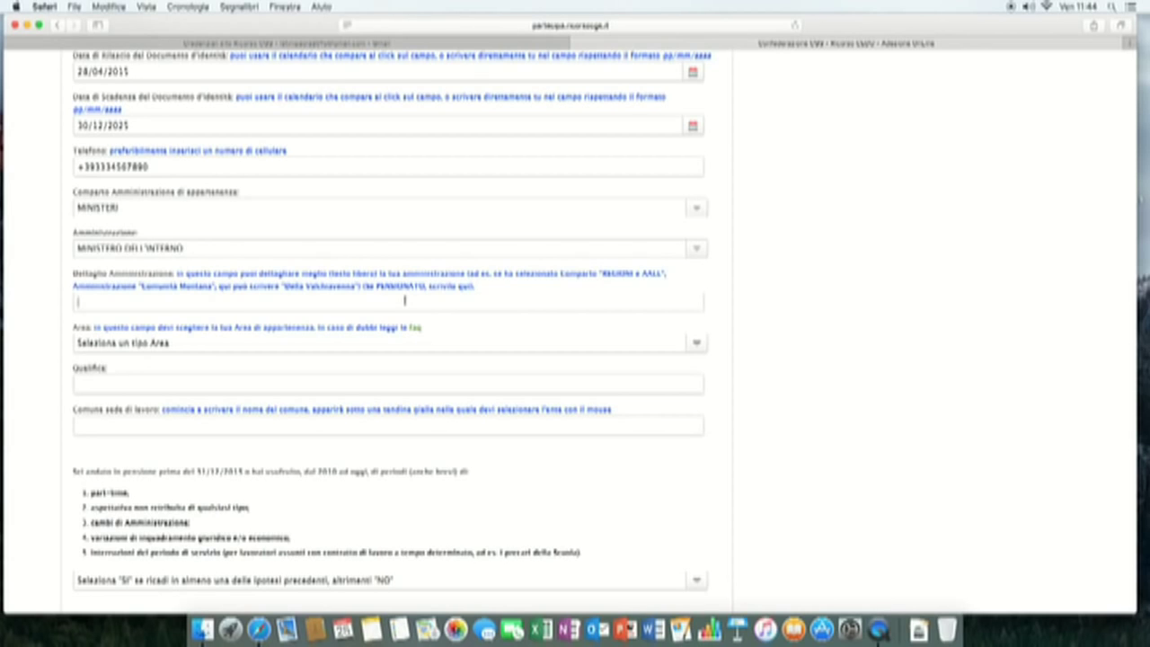
# - Enter PREFETTURA DI PESARO as the administration detail
pyautogui.write('PREFETTURA DI PESARO')
pyautogui.click(249, 343)
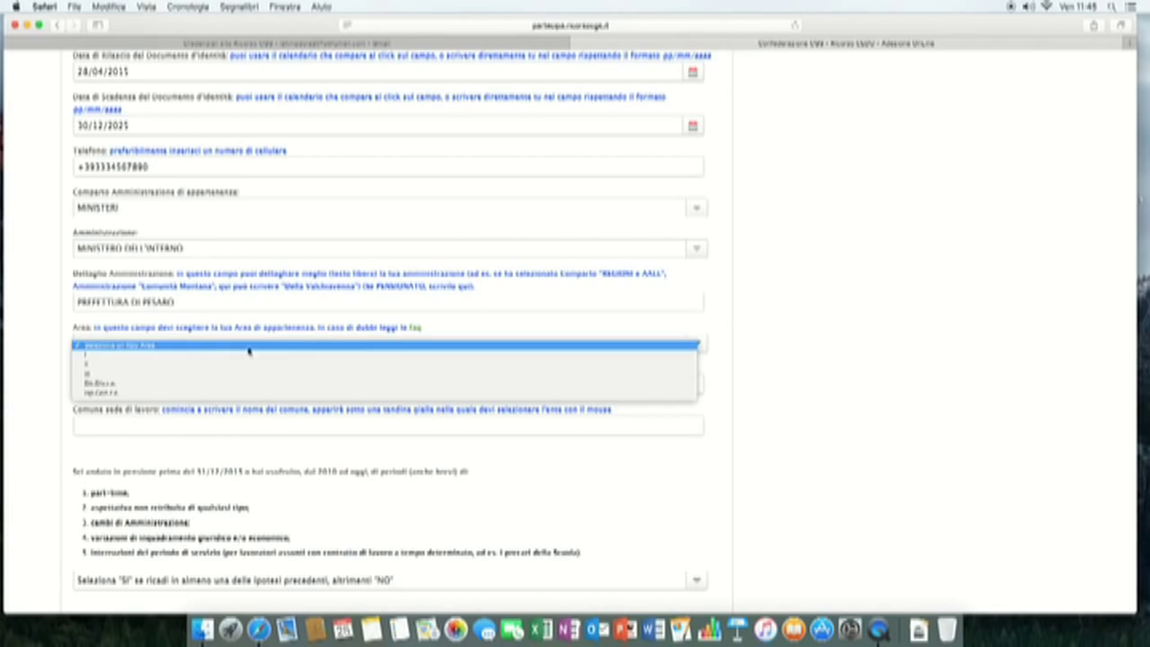
pyautogui.click(226, 348)
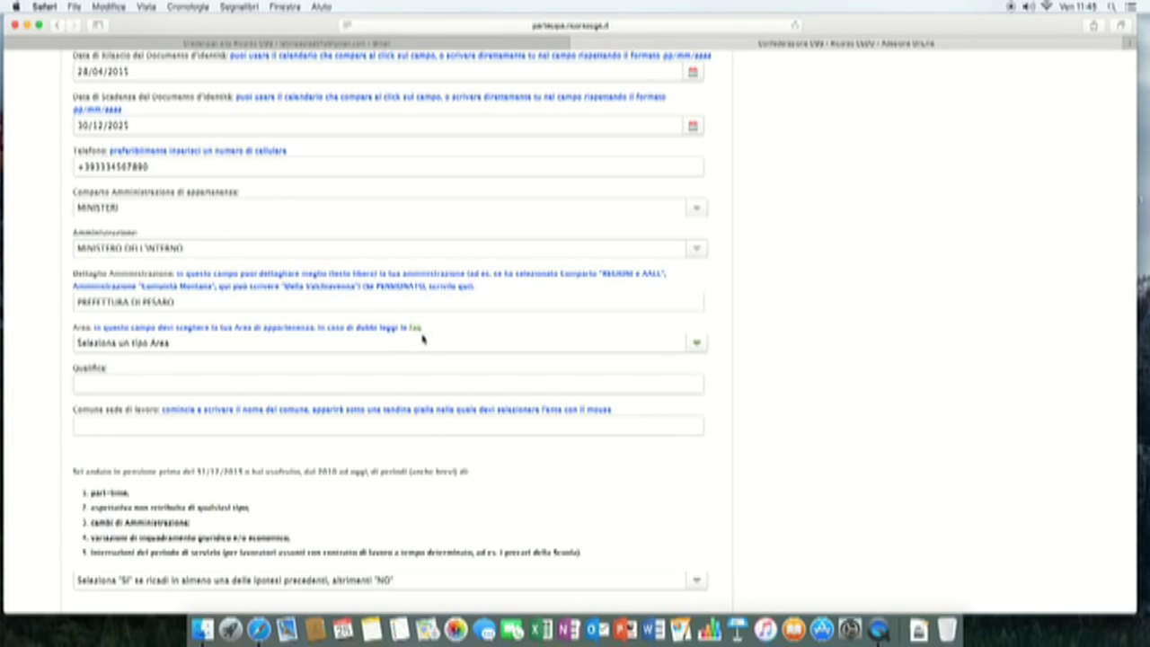
# - Set the work Area to III and the salary band to F1
pyautogui.click(696, 344)
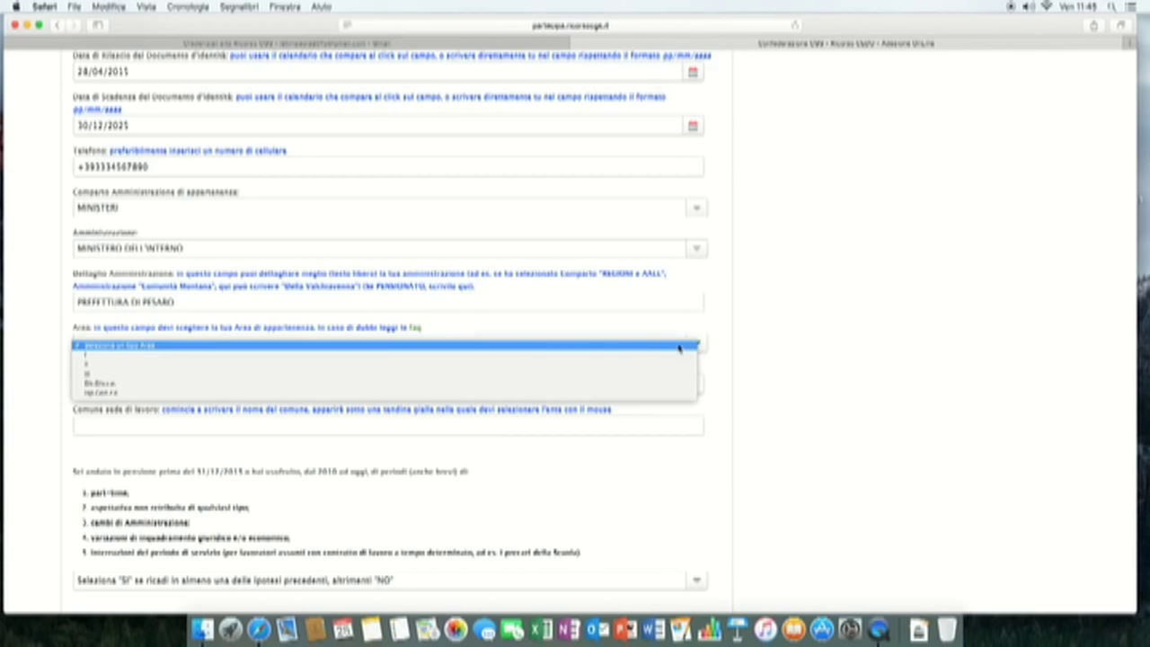
pyautogui.click(461, 373)
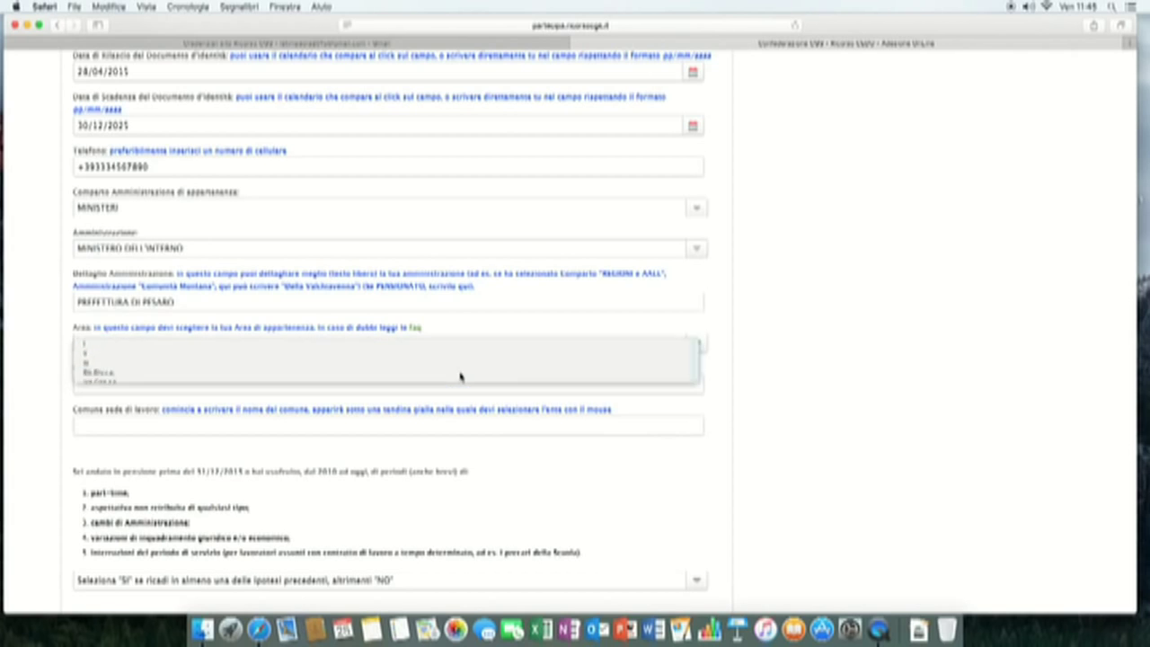
pyautogui.scroll(-3, 213, 250)
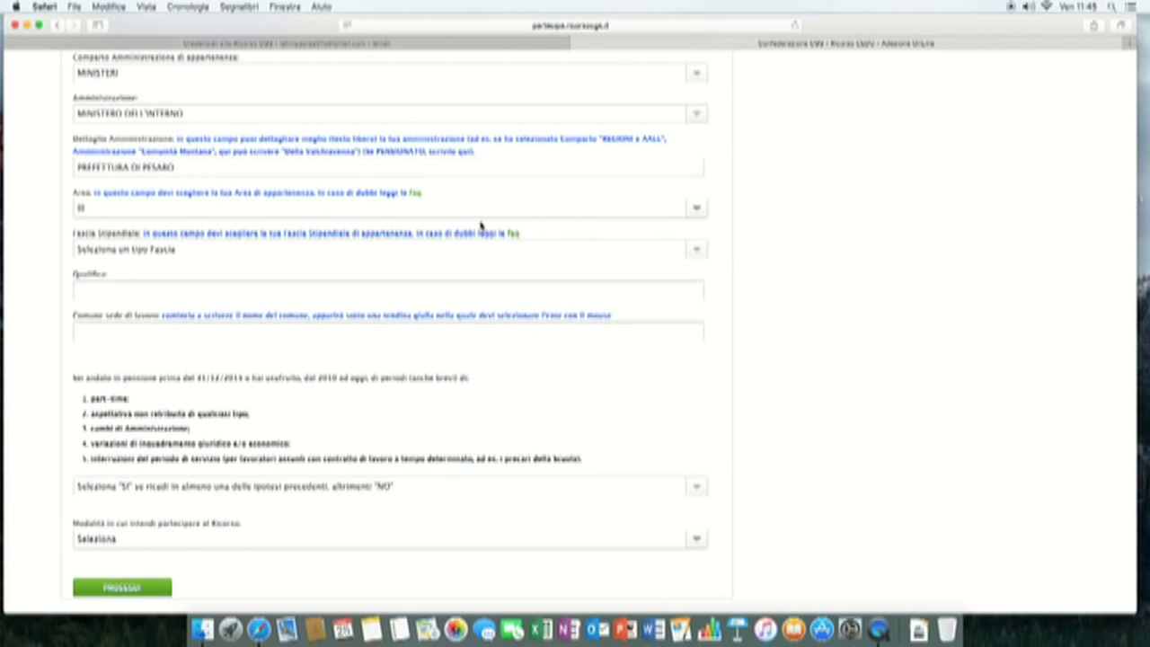
pyautogui.click(697, 250)
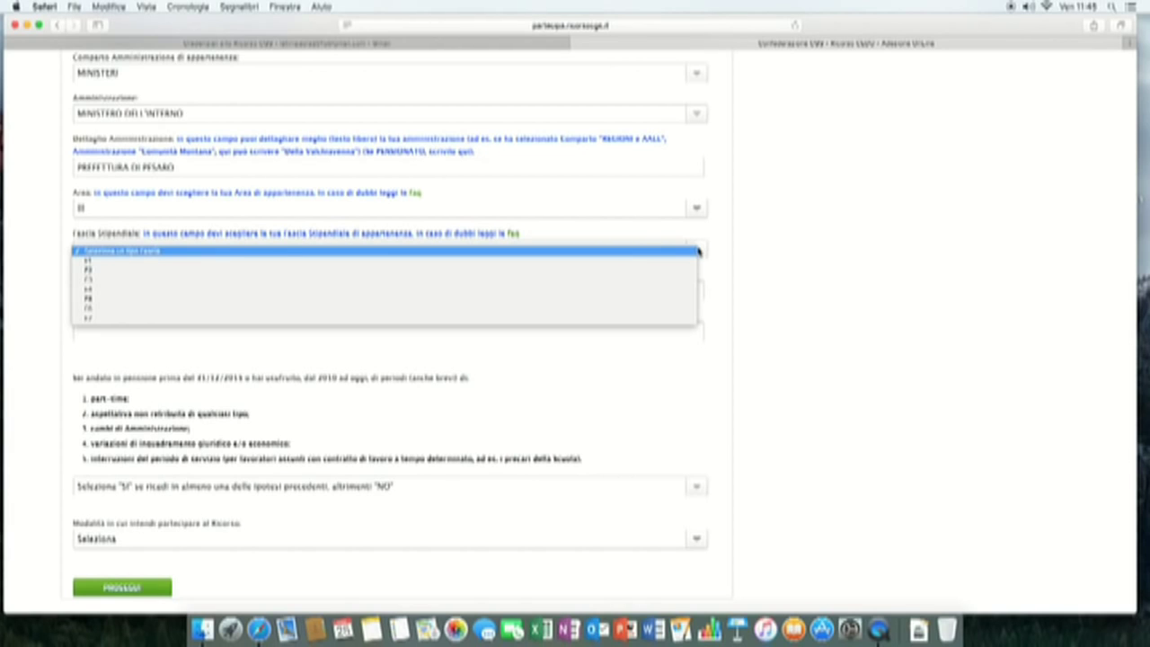
pyautogui.click(659, 262)
# - Enter FUNZIONARIO AMMINISTRATIVO as the Qualifica
pyautogui.click(662, 290)
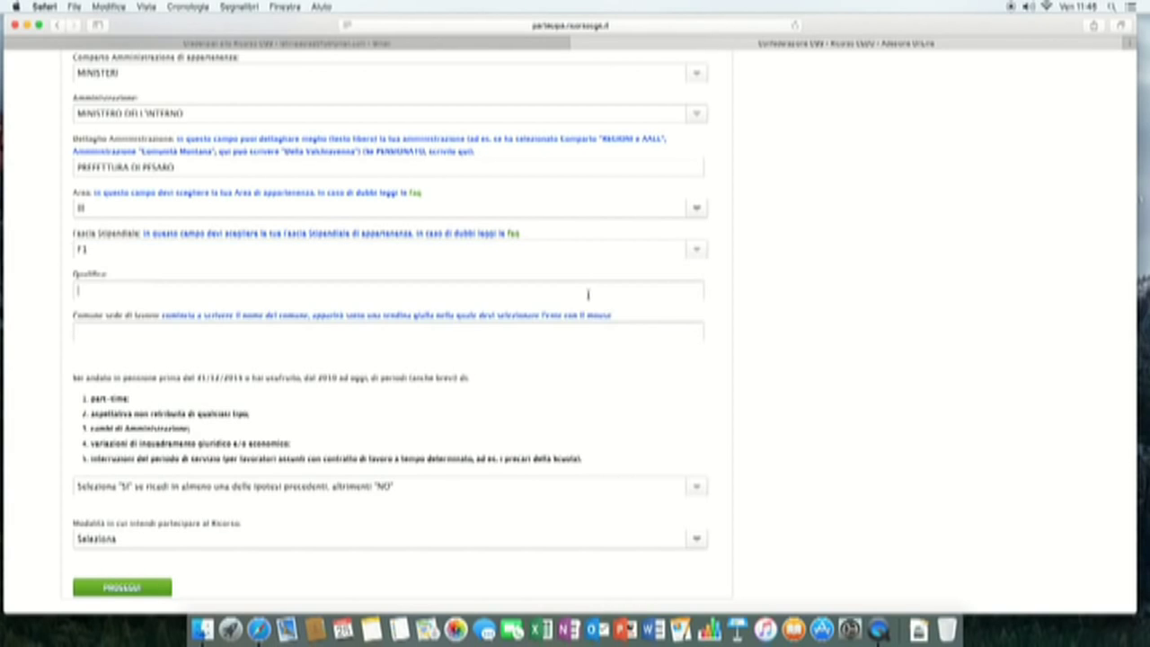
pyautogui.write('FUNZIONARIO AMMINISTRATIVO')
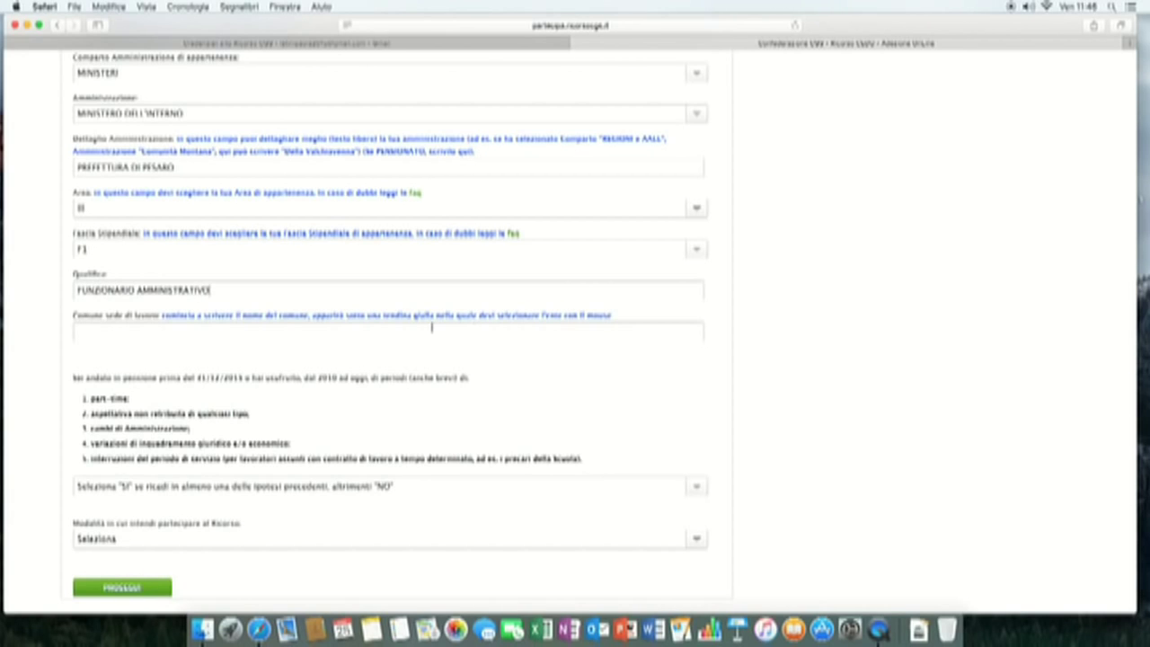
pyautogui.click(325, 328)
# - Search 'PESA' in the workplace comune field and select PESARO (PU)
pyautogui.write('R')
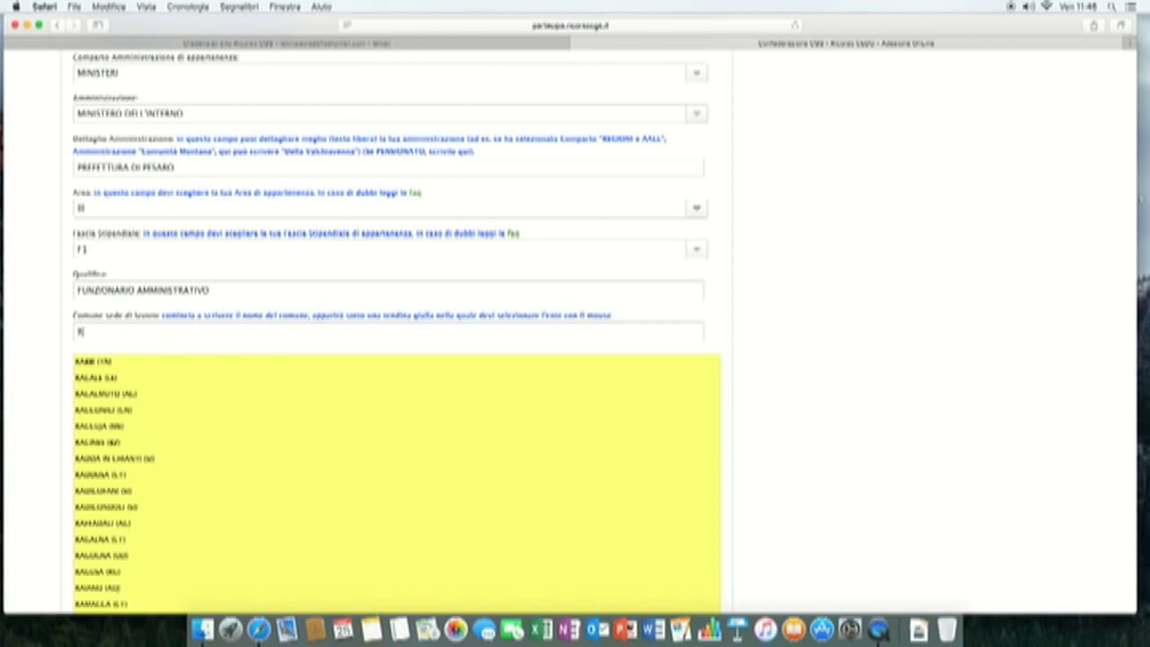
pyautogui.press('BackSpace')
pyautogui.write('PESA')
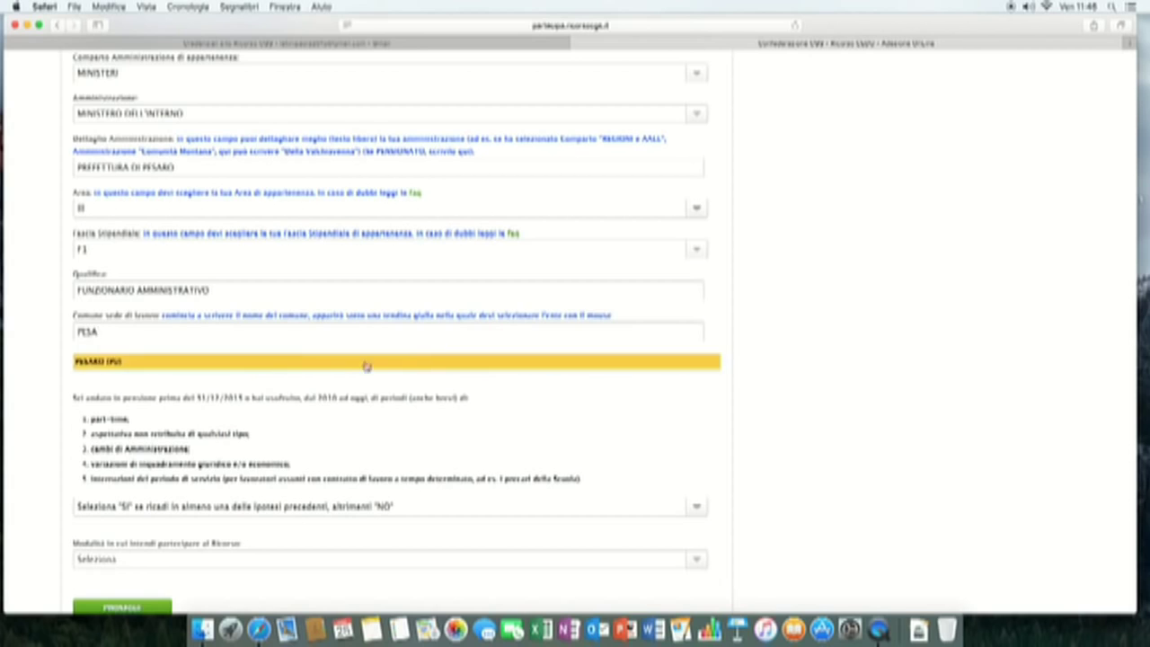
pyautogui.click(160, 365)
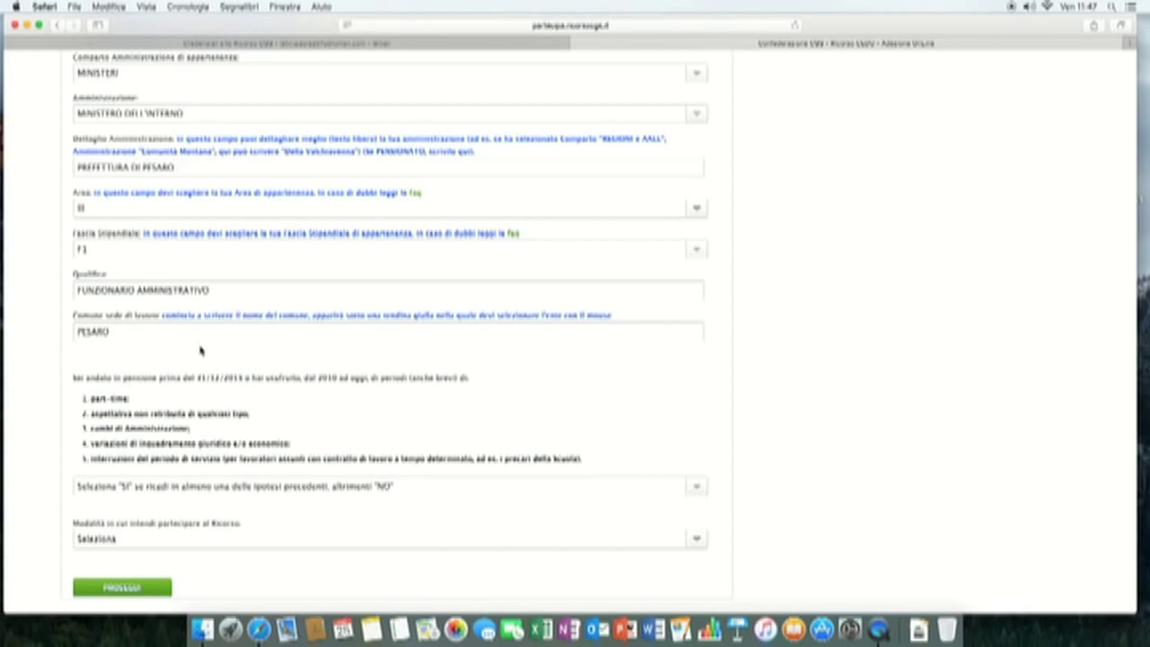
# - Answer NO to the periods question and choose participation as an existing CGS union member
pyautogui.click(698, 488)
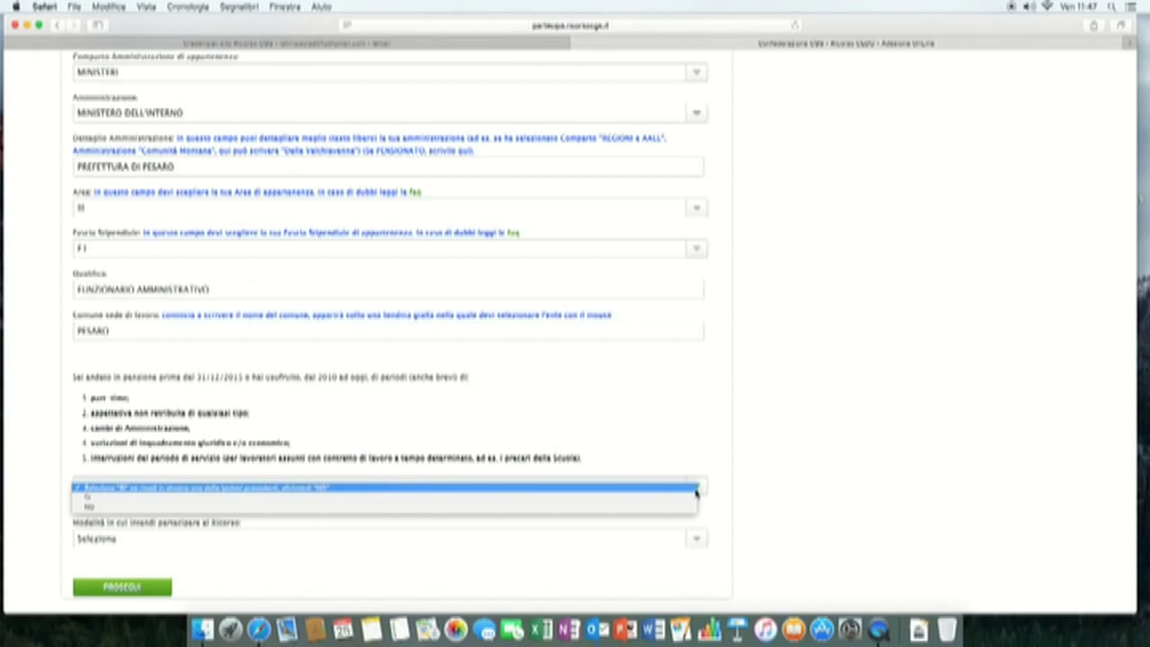
pyautogui.click(616, 508)
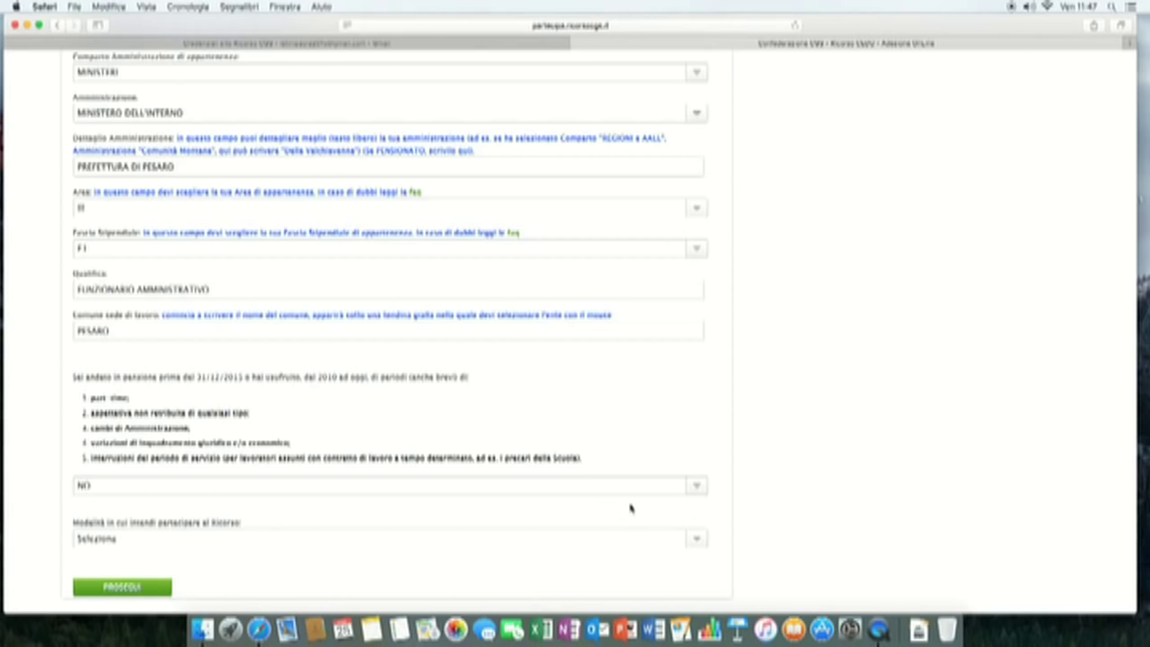
pyautogui.scroll(-1, 590, 518)
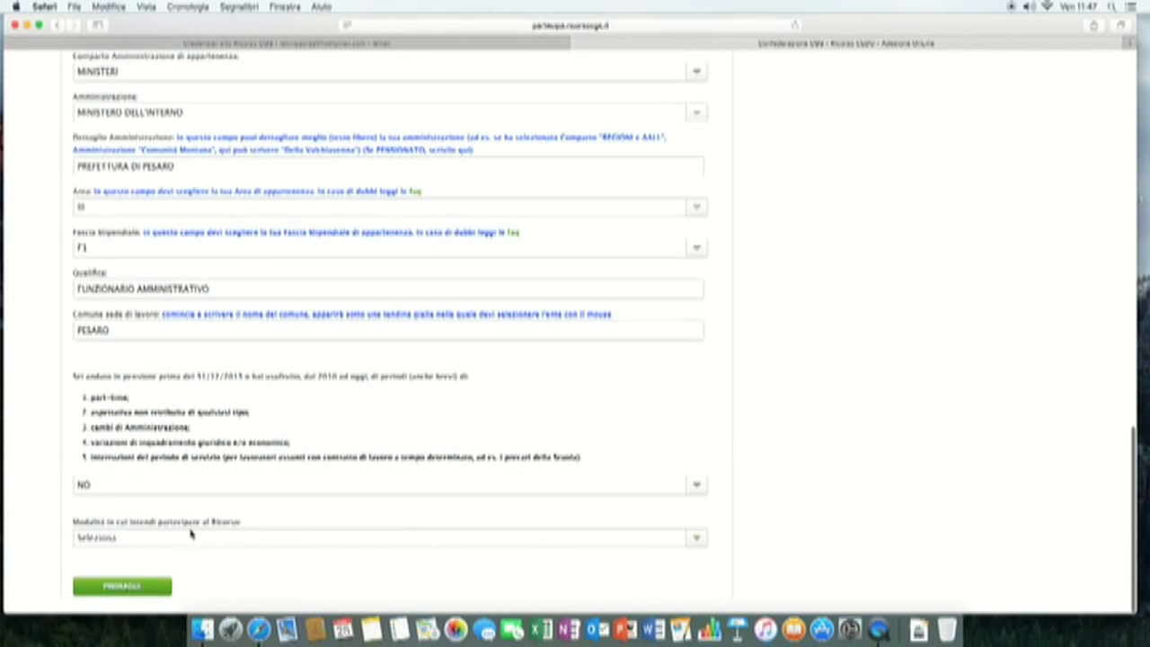
pyautogui.click(697, 539)
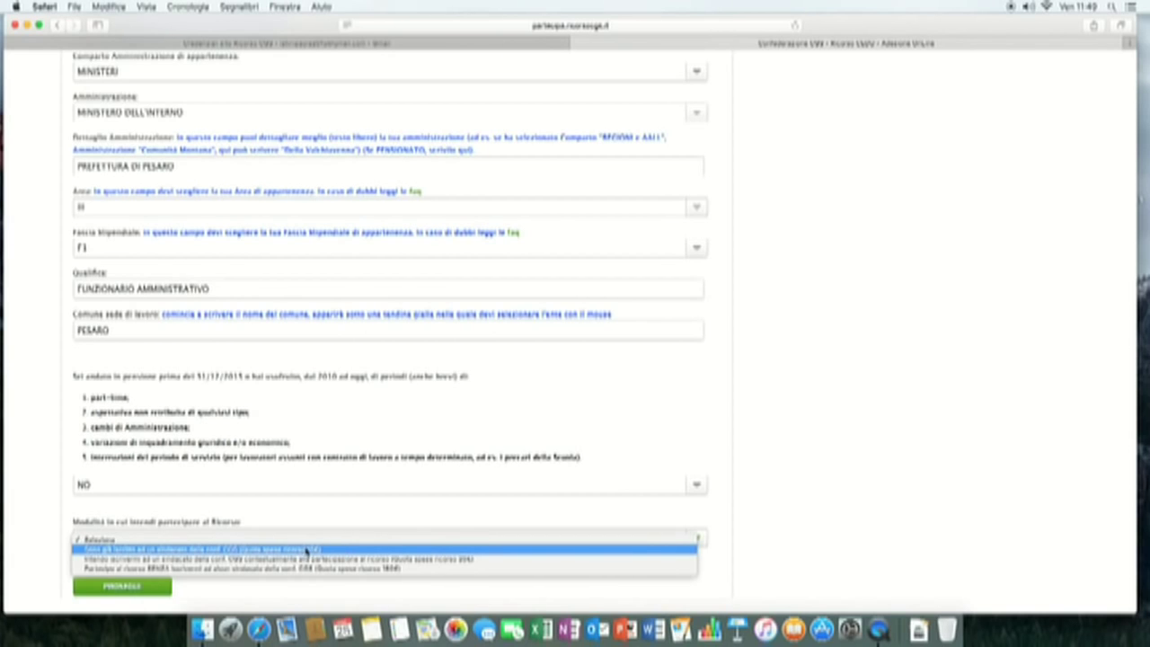
pyautogui.click(335, 551)
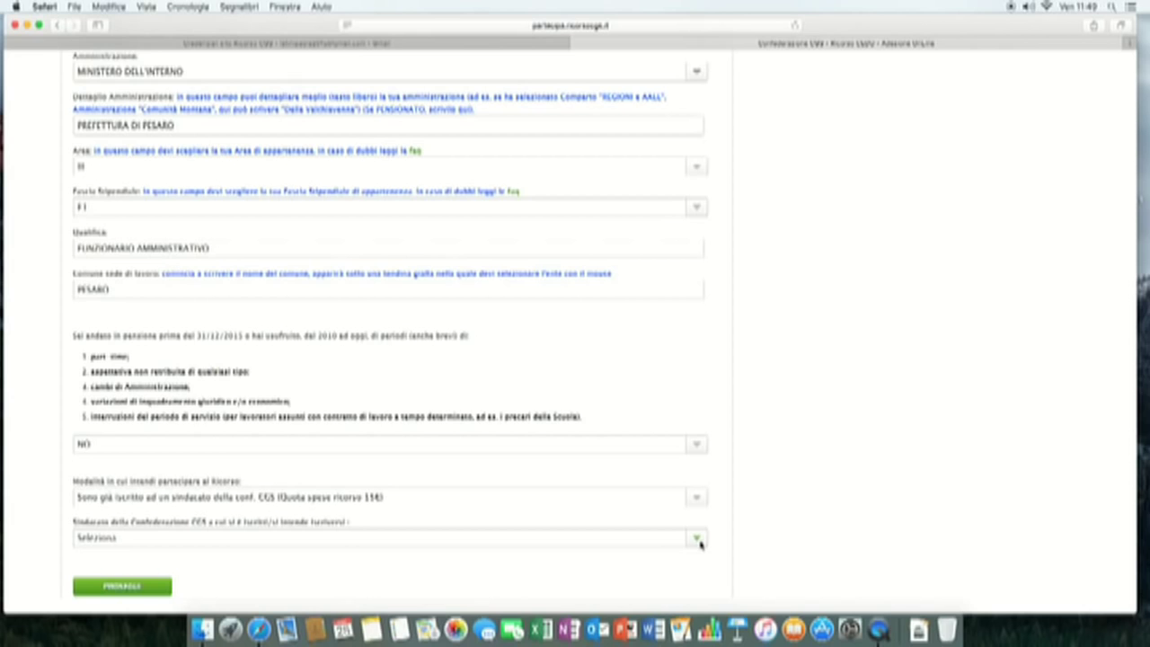
# - Select F.L.P. as the union and proceed to the application summary page
pyautogui.click(698, 539)
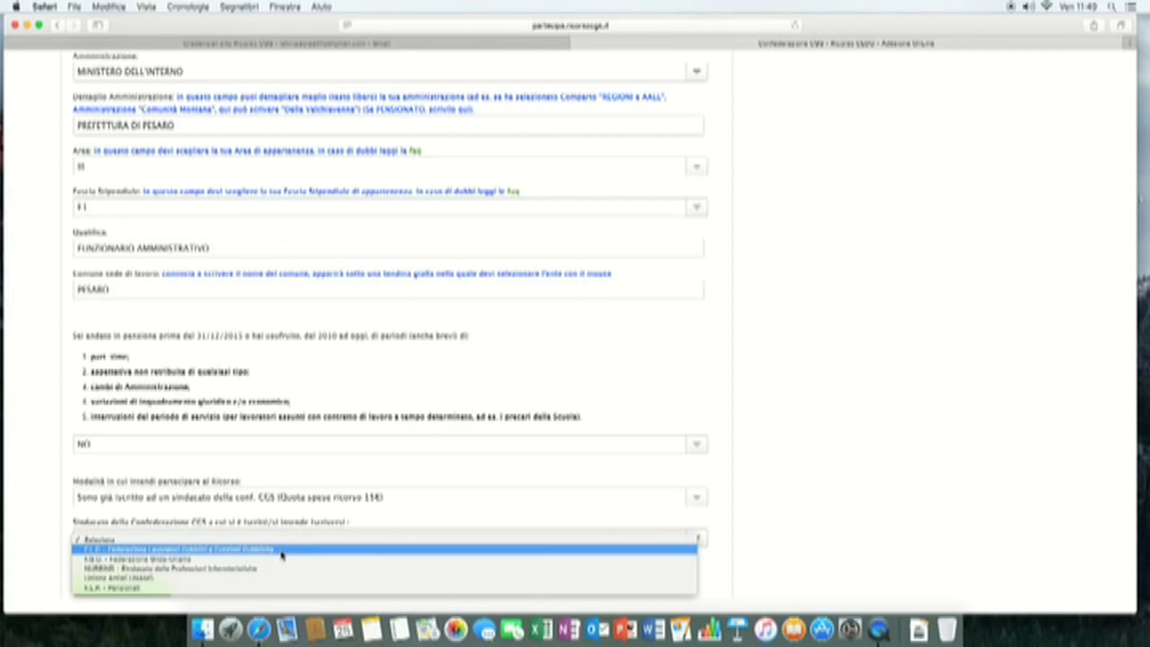
pyautogui.click(272, 555)
pyautogui.scroll(-3, 844, 437)
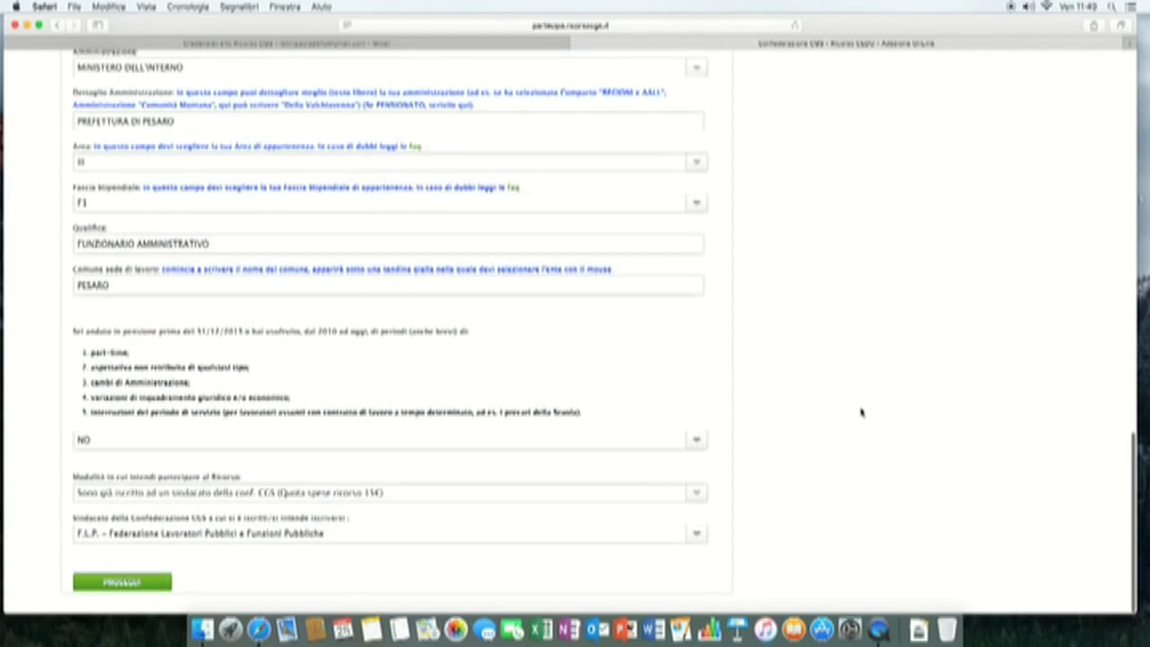
pyautogui.click(157, 593)
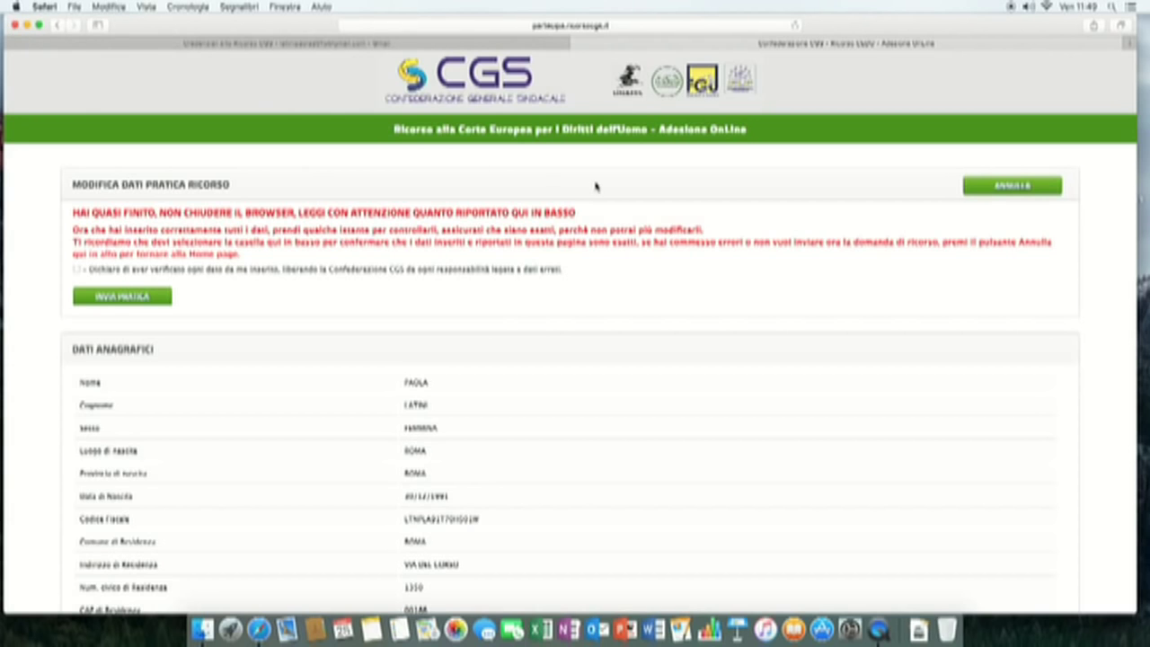
pyautogui.scroll(-1, 611, 193)
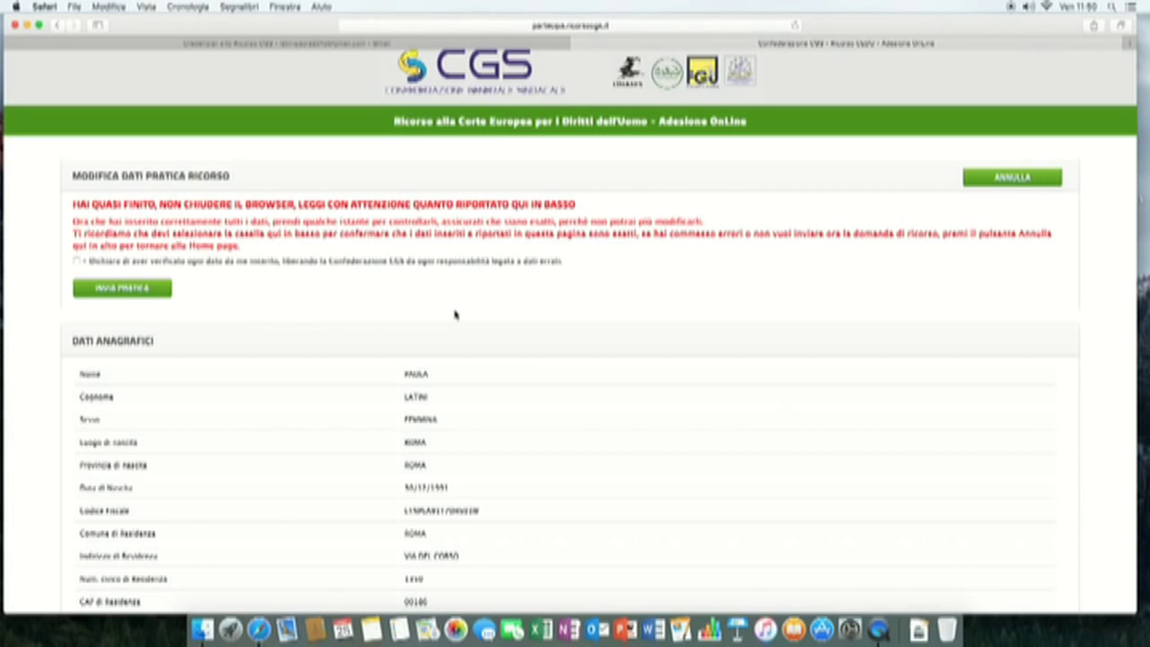
pyautogui.scroll(-2, 456, 316)
pyautogui.scroll(-4, 459, 317)
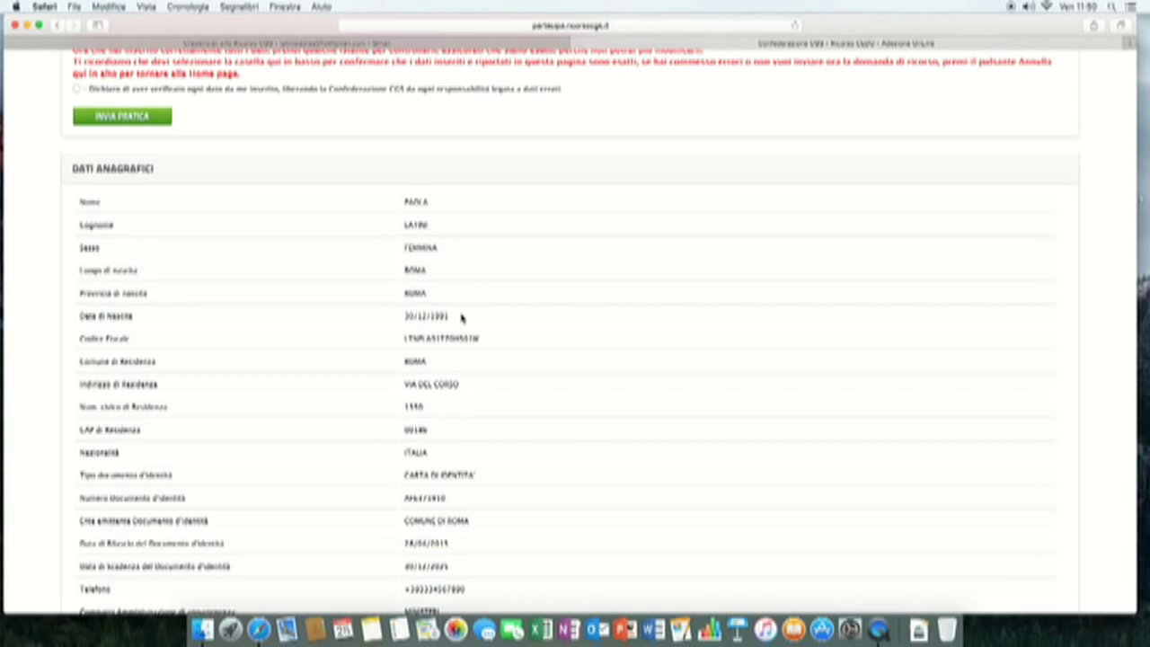
pyautogui.scroll(-5, 461, 316)
pyautogui.scroll(5, 461, 314)
pyautogui.scroll(1, 460, 314)
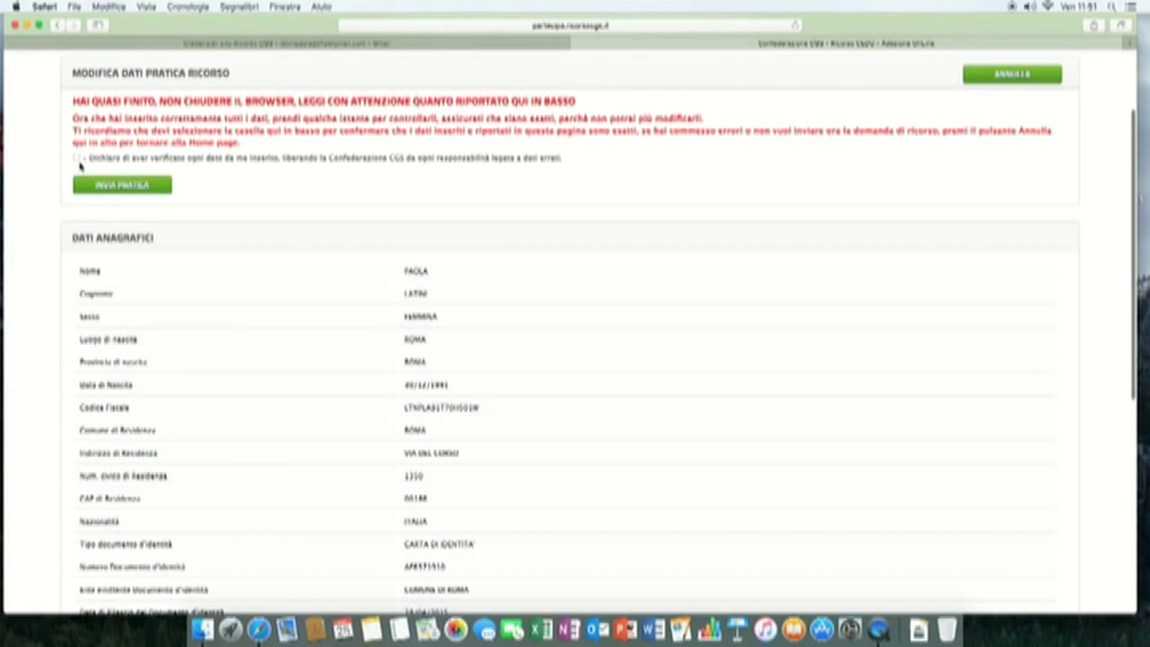
# - Tick the 'Dichiaro di aver verificato ogni dato' declaration checkbox
pyautogui.click(77, 158)
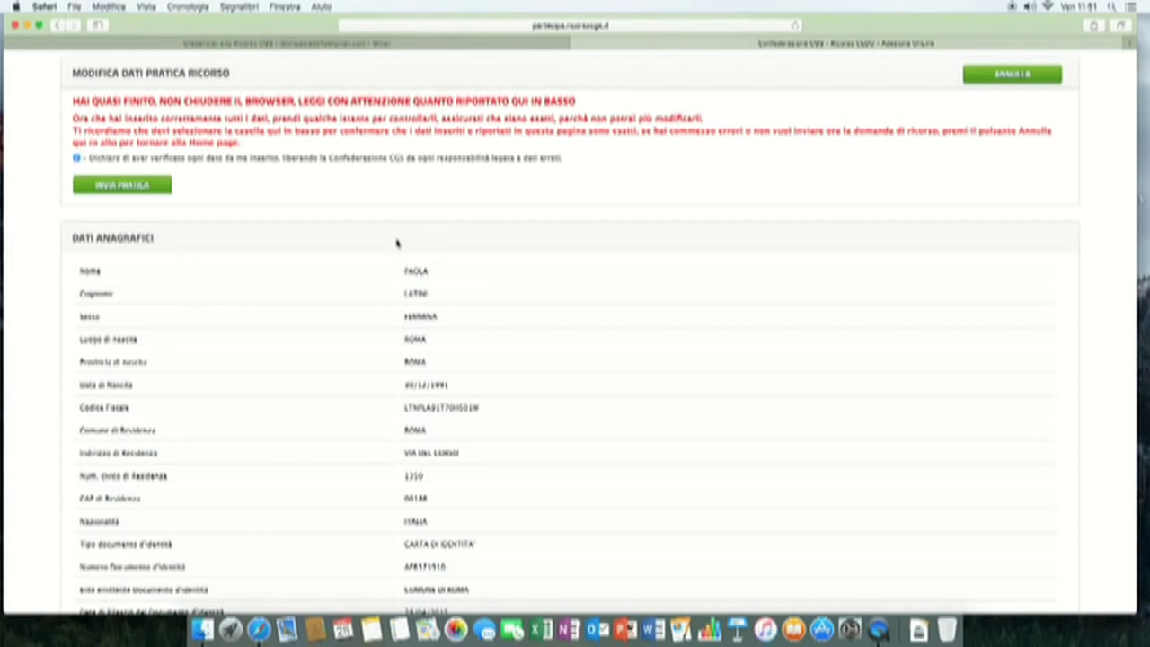